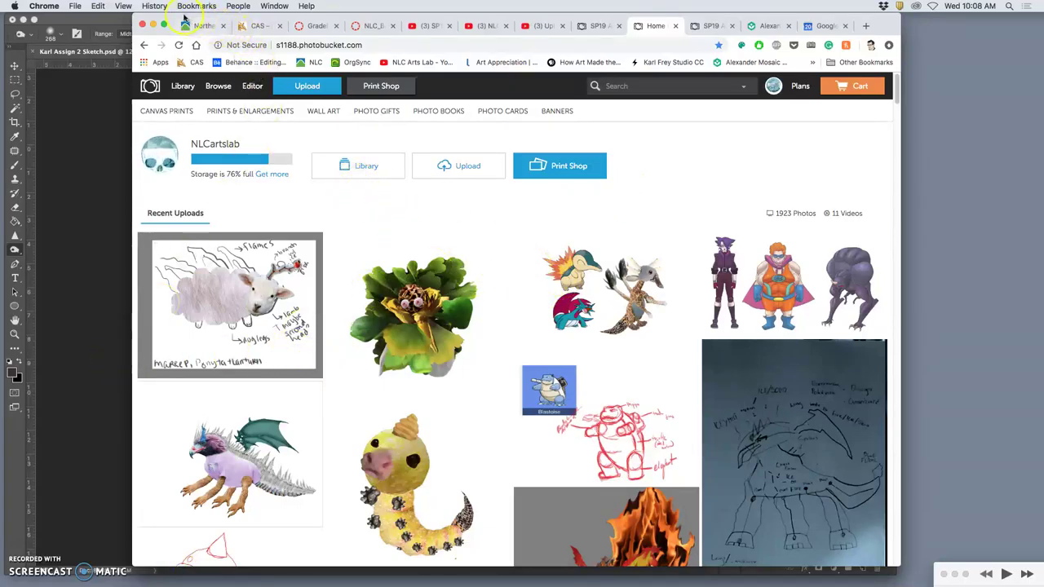
Step: Bring Photoshop to the front and lighten the red sketch strokes across the creature's body
drag(184, 14, 308, 15)
click(256, 262)
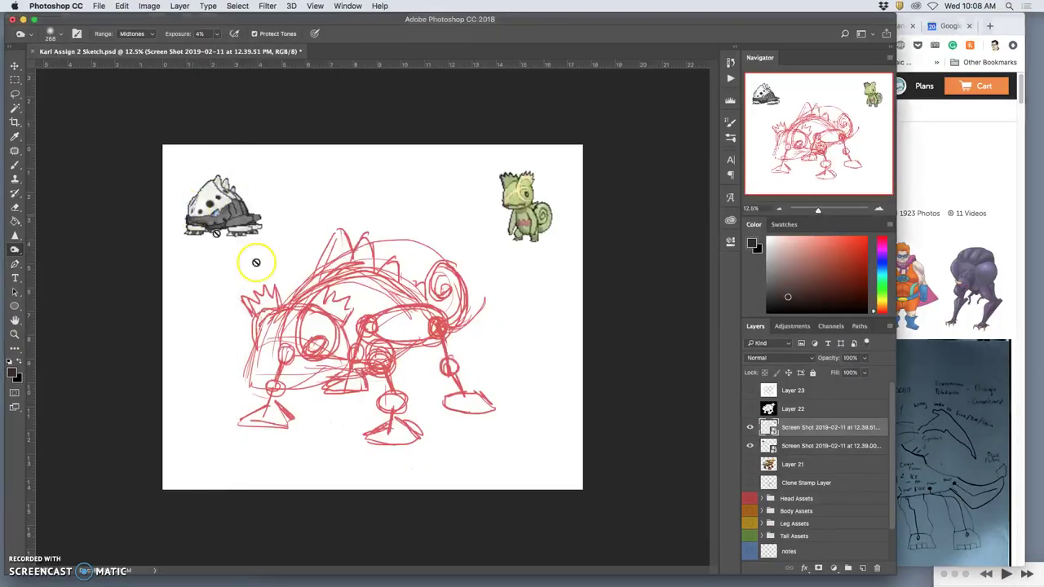
mouse_move(256, 261)
mouse_down()
mouse_move(462, 356)
mouse_move(329, 275)
mouse_move(499, 246)
mouse_up()
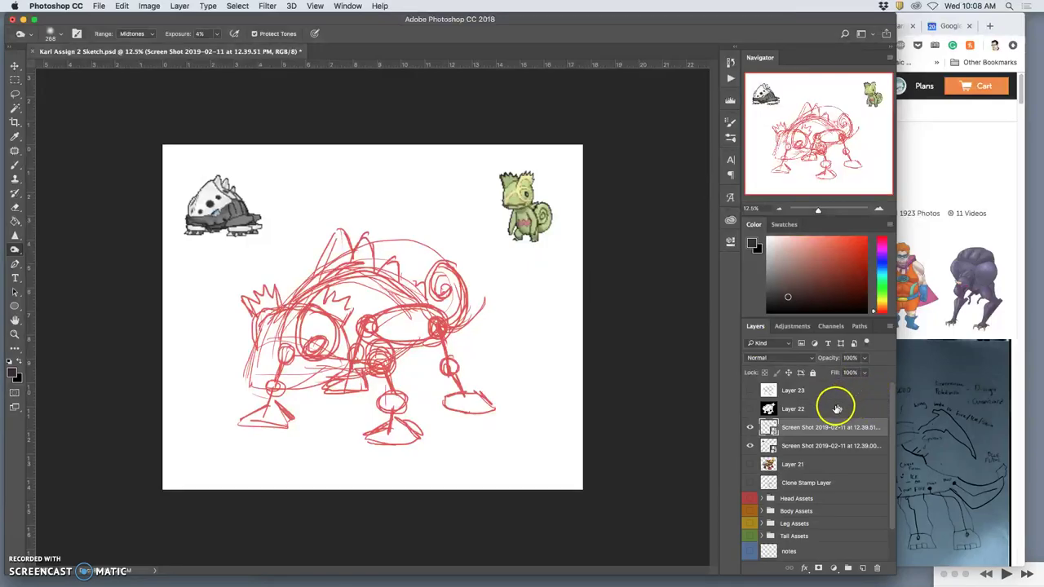
Step: Hide both reference creatures and the sketch, show Layer 21's creature, and darken its right leg
click(749, 427)
click(751, 445)
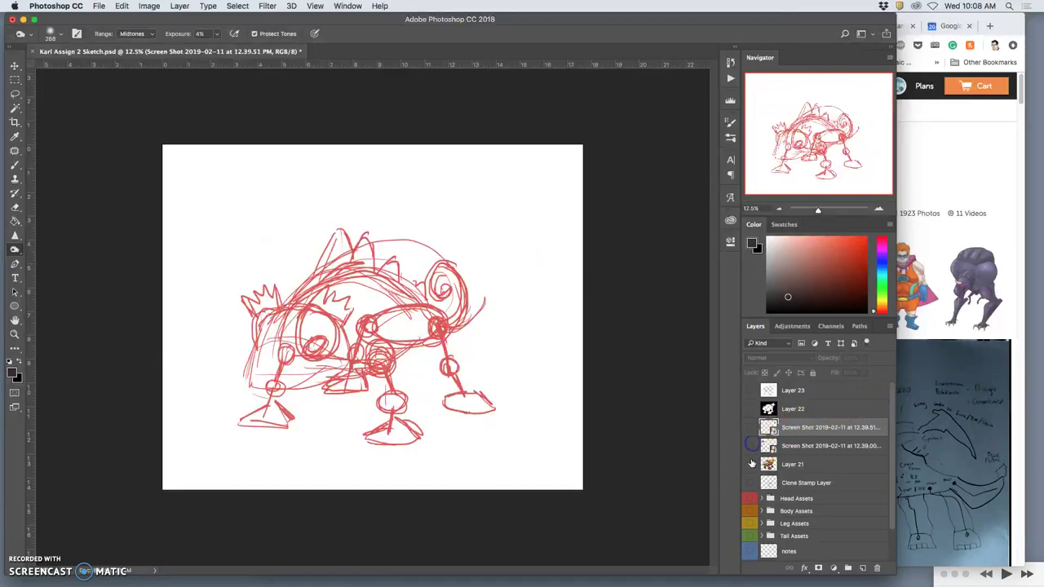
click(749, 464)
scroll(769, 517, down, 2)
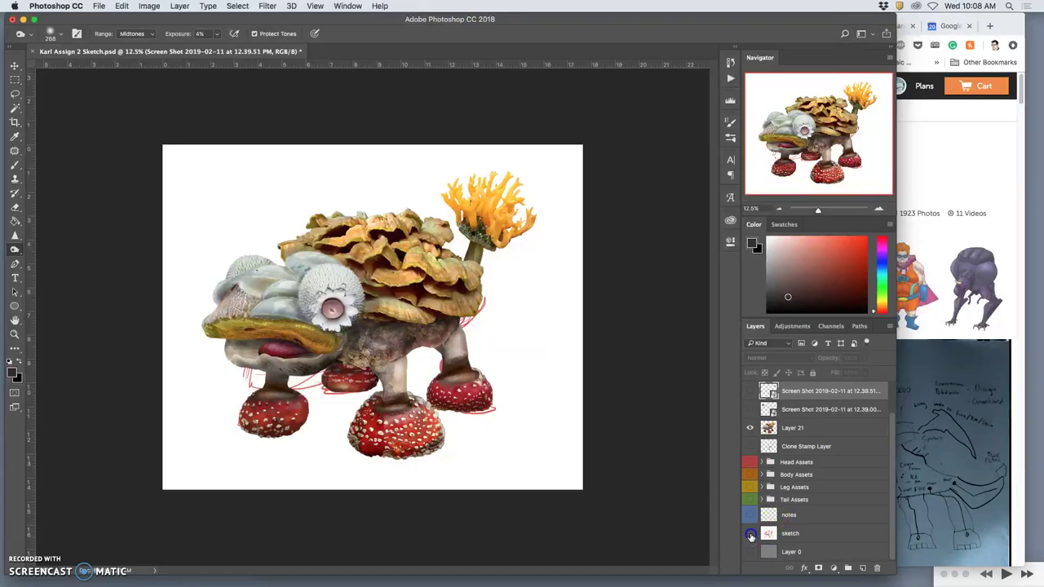
click(749, 551)
mouse_move(414, 367)
mouse_down()
mouse_move(448, 358)
mouse_move(466, 244)
mouse_move(386, 233)
mouse_move(408, 266)
mouse_move(432, 246)
mouse_move(457, 331)
mouse_move(354, 370)
mouse_move(412, 364)
mouse_up()
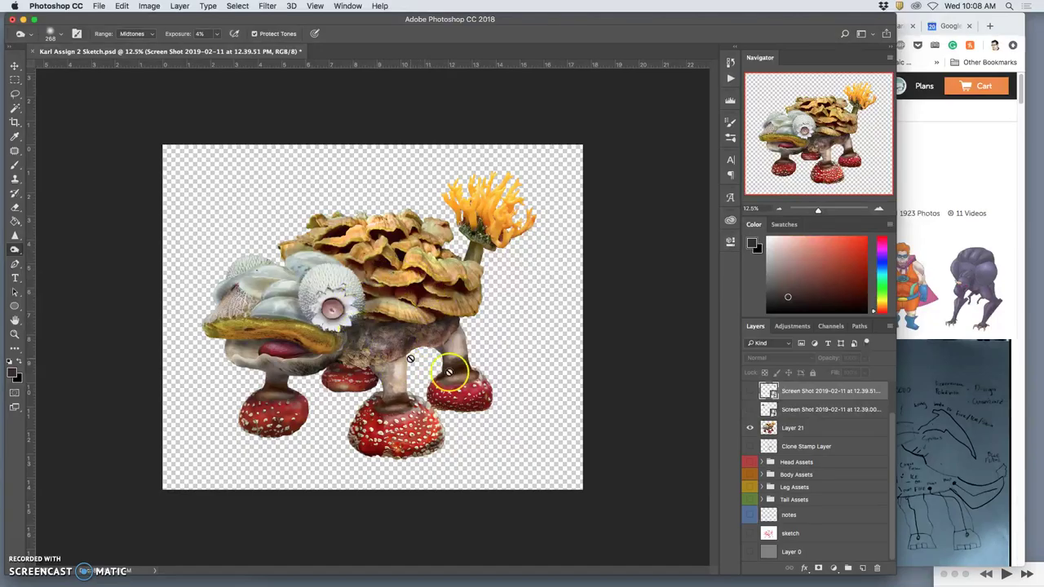
Step: Try the black Layer 22 and white Layer 23 backgrounds, then settle on Layer 0's grey background
scroll(759, 446, up, 2)
click(750, 410)
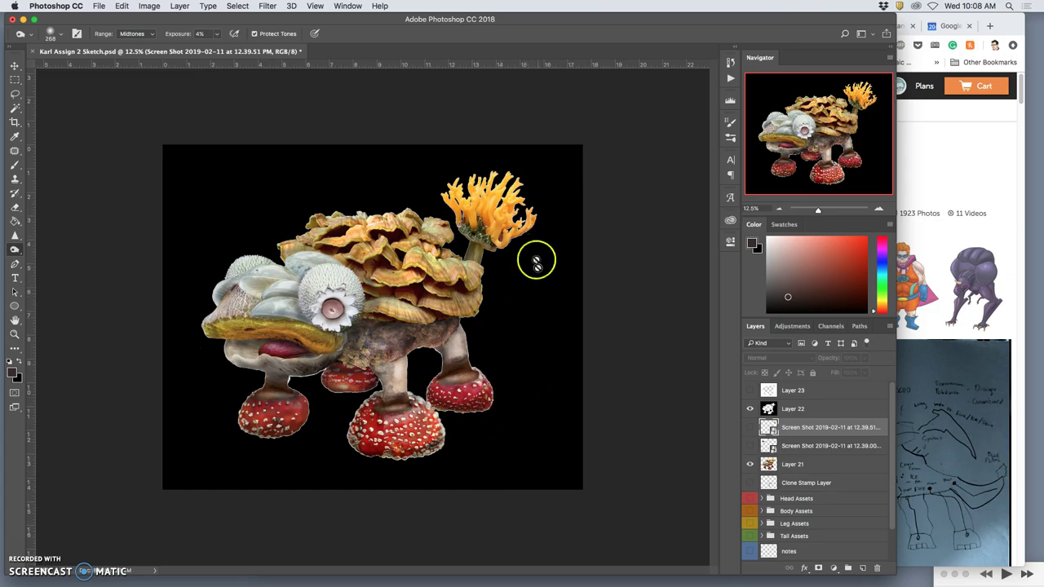
click(750, 389)
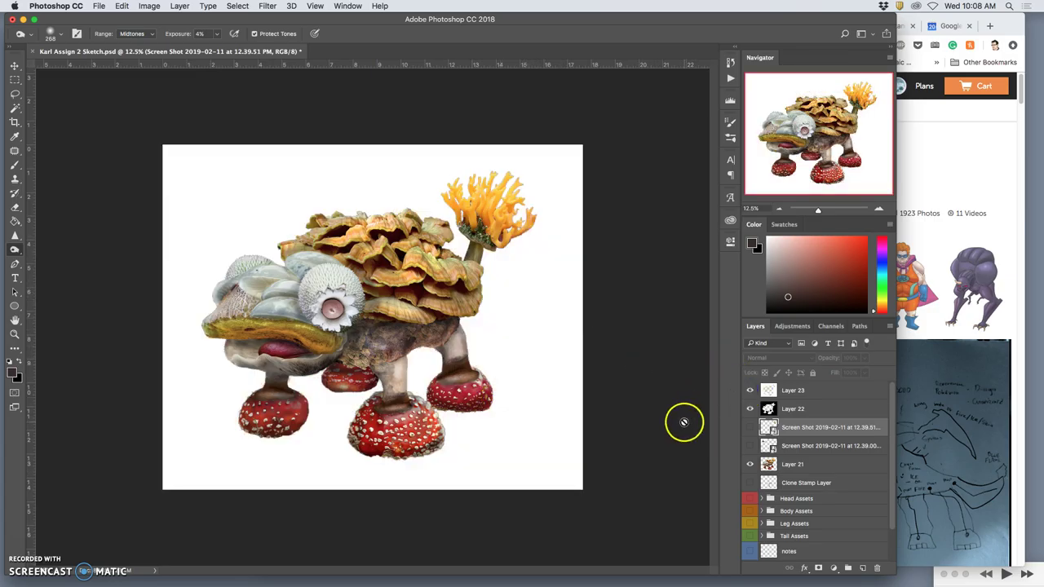
click(749, 392)
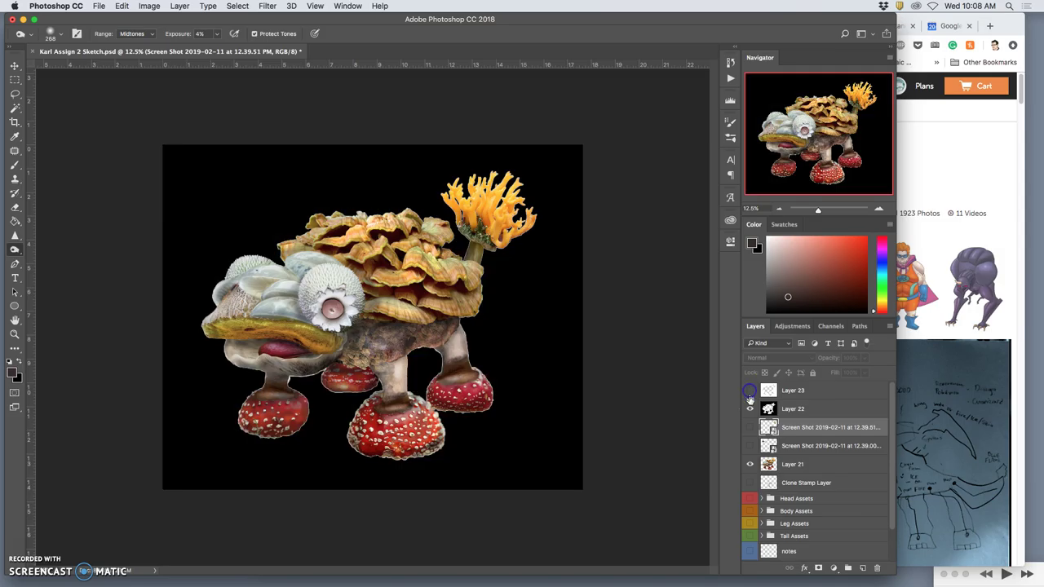
click(750, 408)
scroll(769, 465, down, 1)
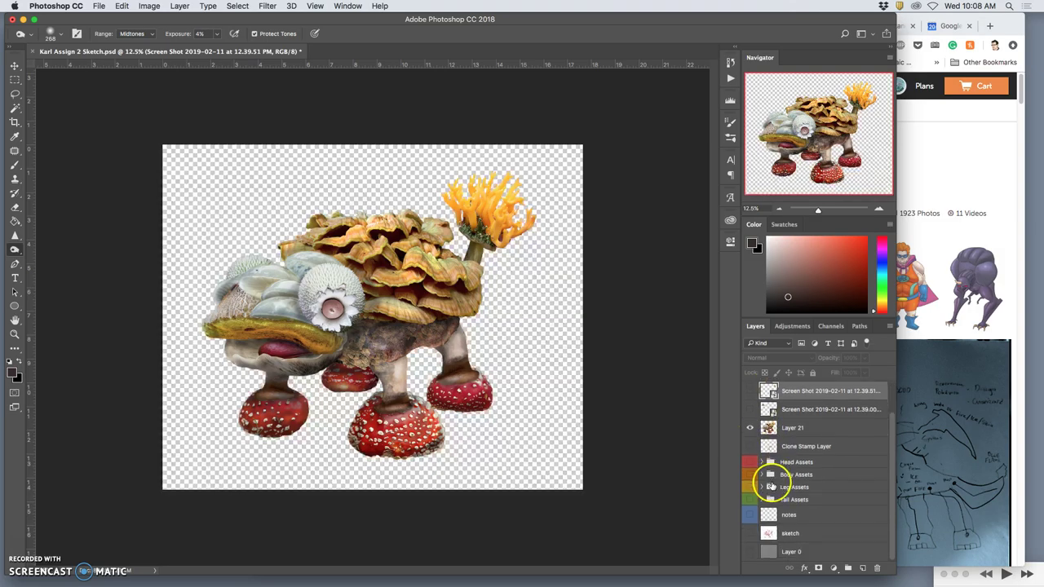
click(751, 552)
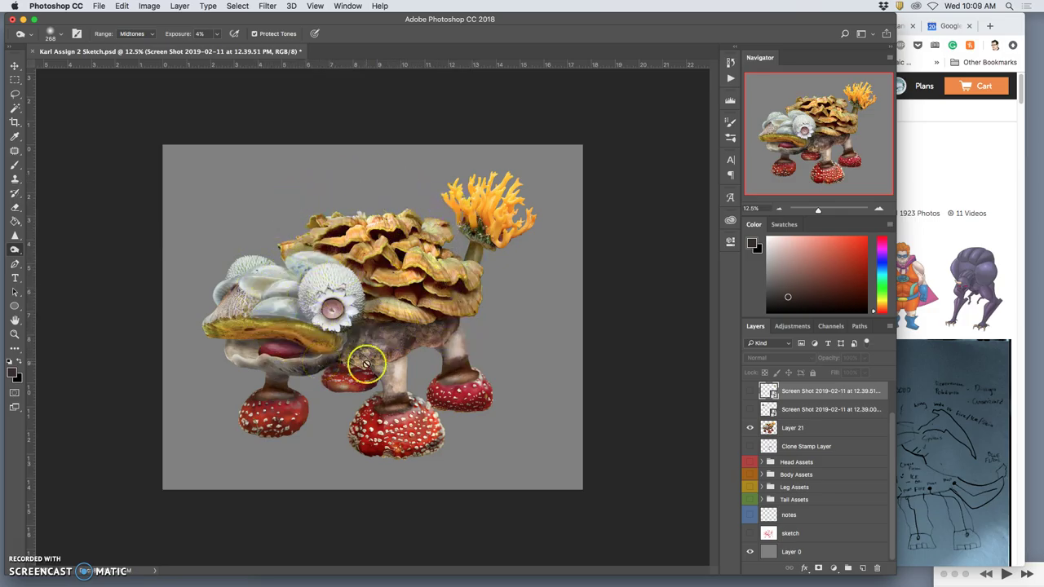
Step: Hide the grey Layer 0 and save a PNG copy named Karl Assign 2 Creature Composite.png
click(750, 551)
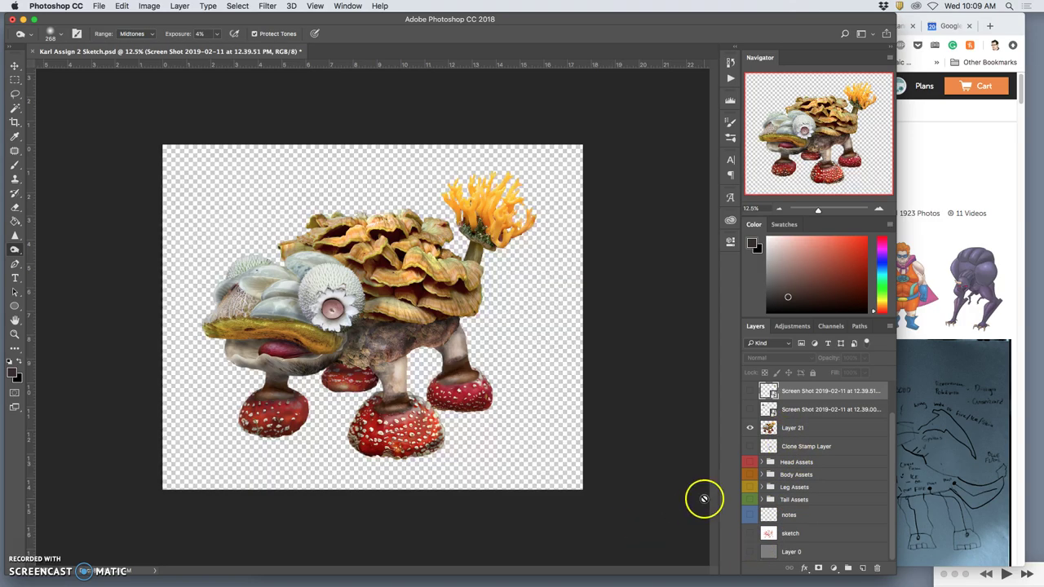
click(98, 7)
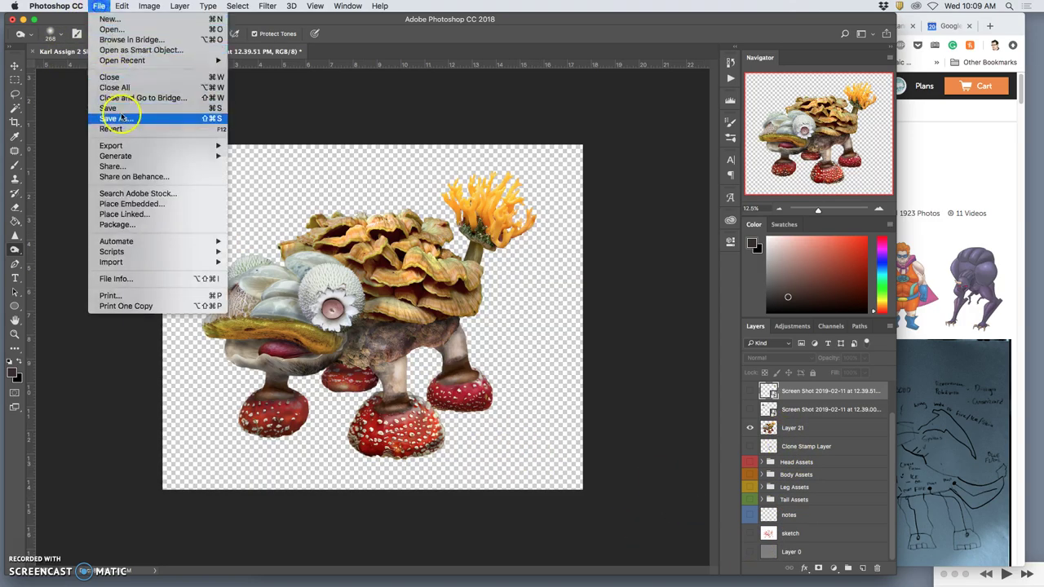
click(119, 118)
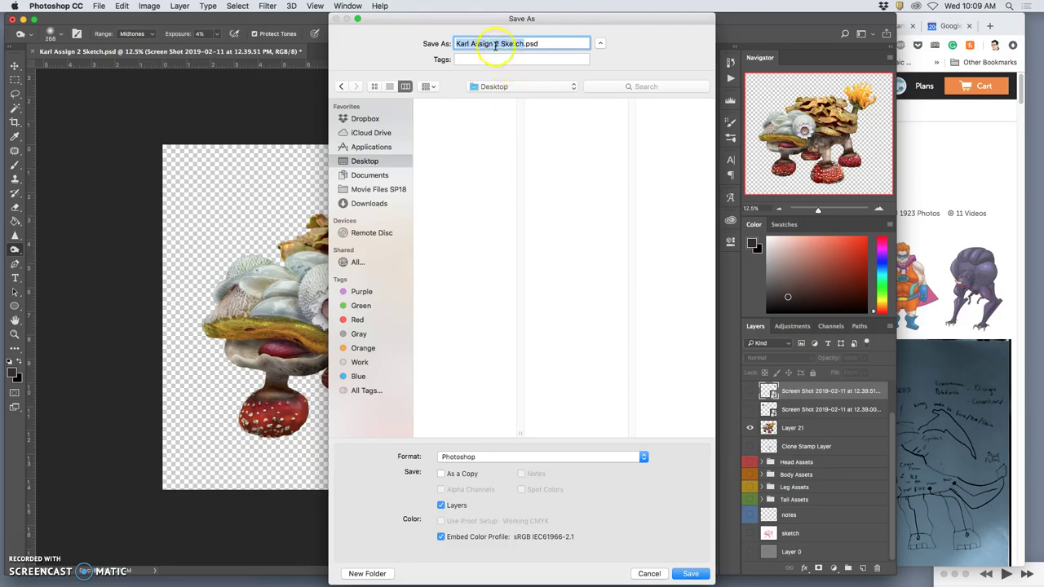
click(465, 45)
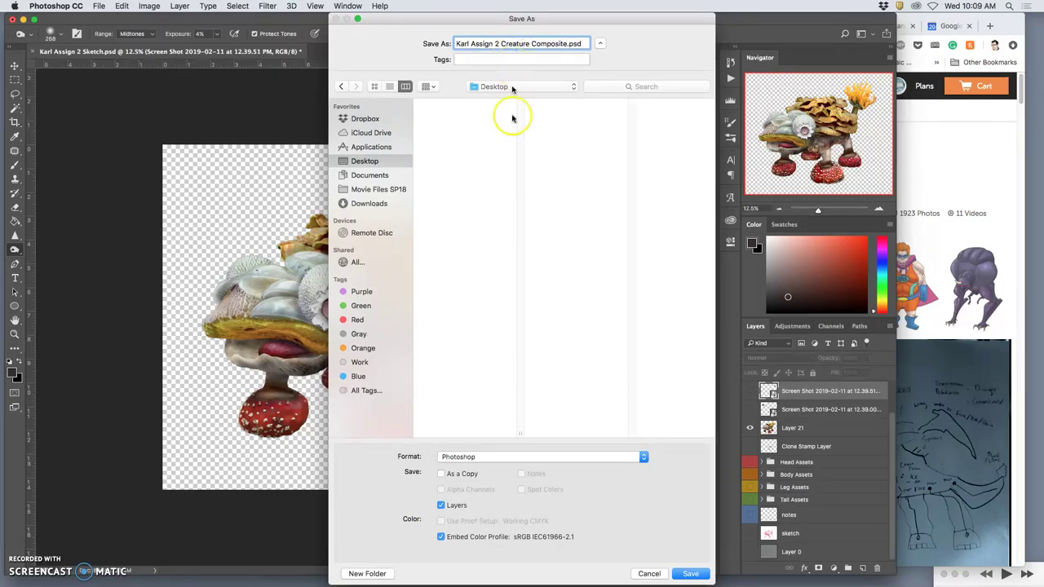
click(534, 457)
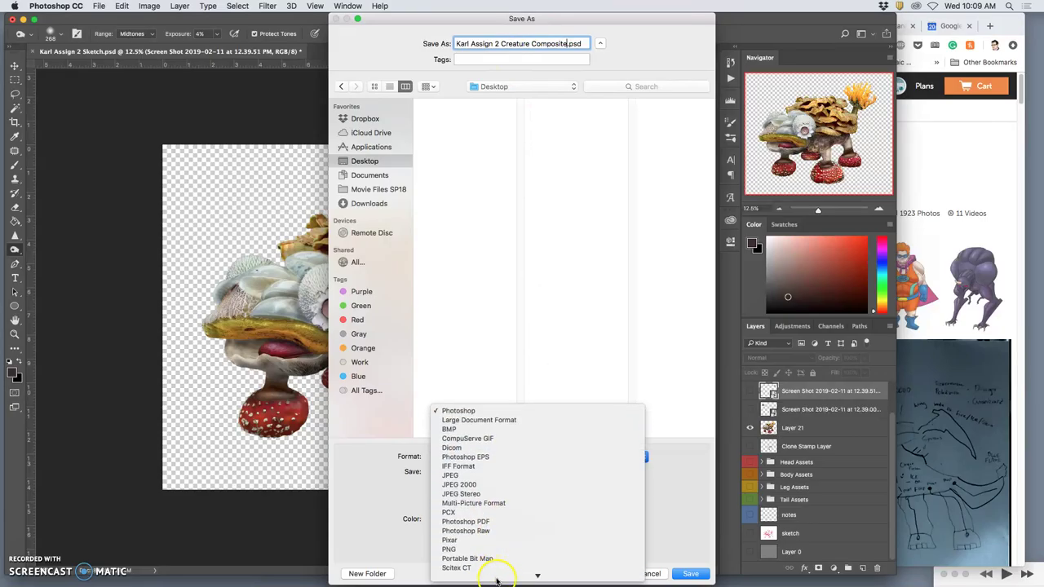
click(484, 527)
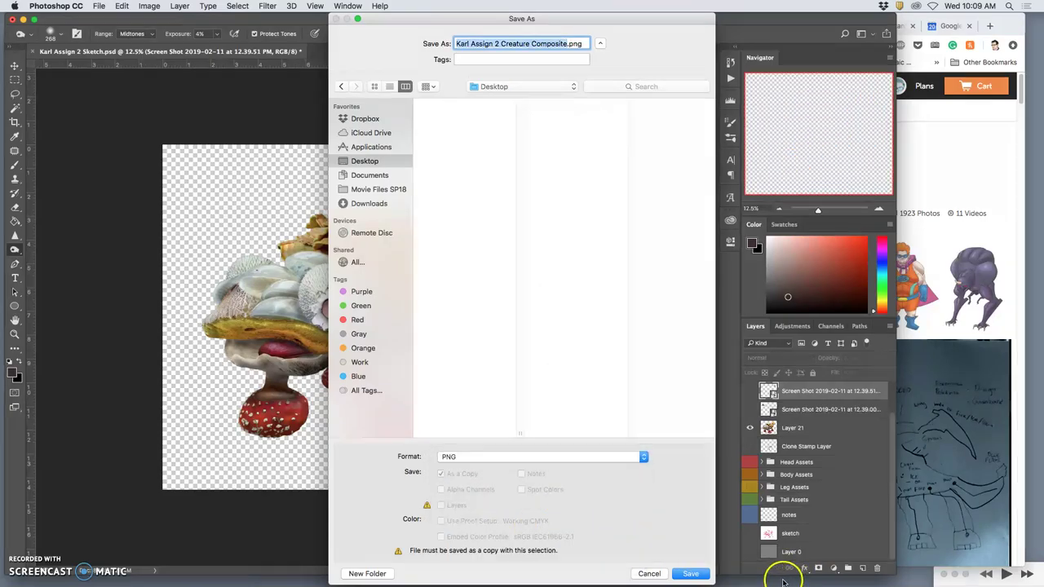
click(690, 573)
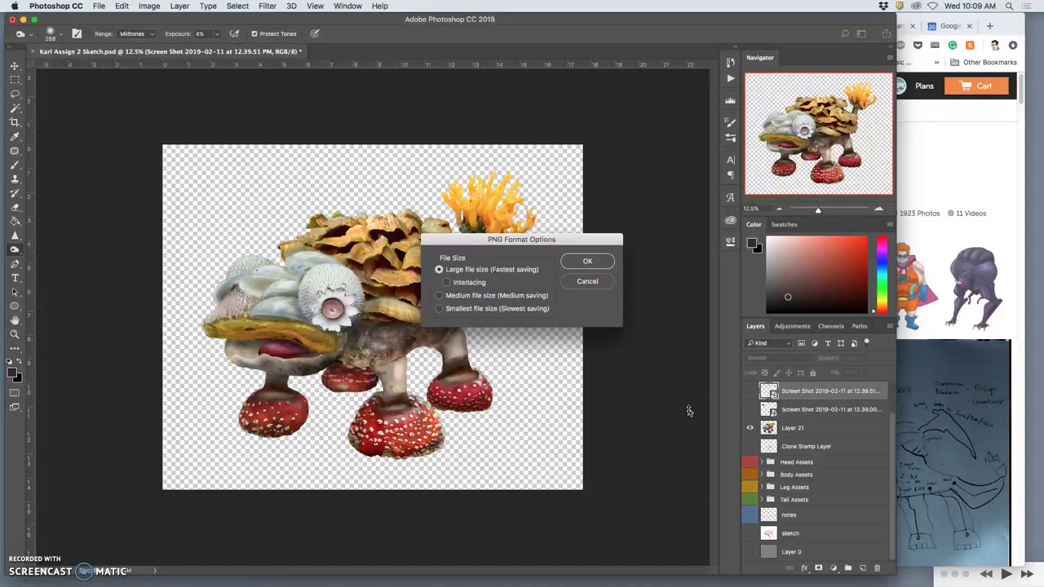
click(580, 262)
Step: Accept the PNG Format Options to write the creature composite PNG to the desktop
click(585, 261)
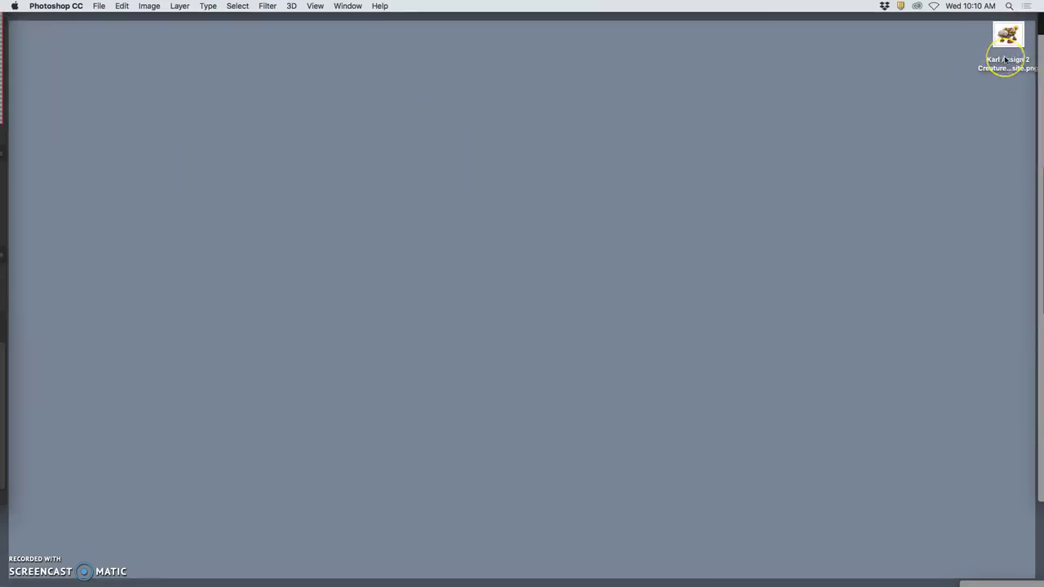
Step: Close Karl Assign 2 Sketch.psd saving its changes, then bring the Photobucket browser window forward
key(F11)
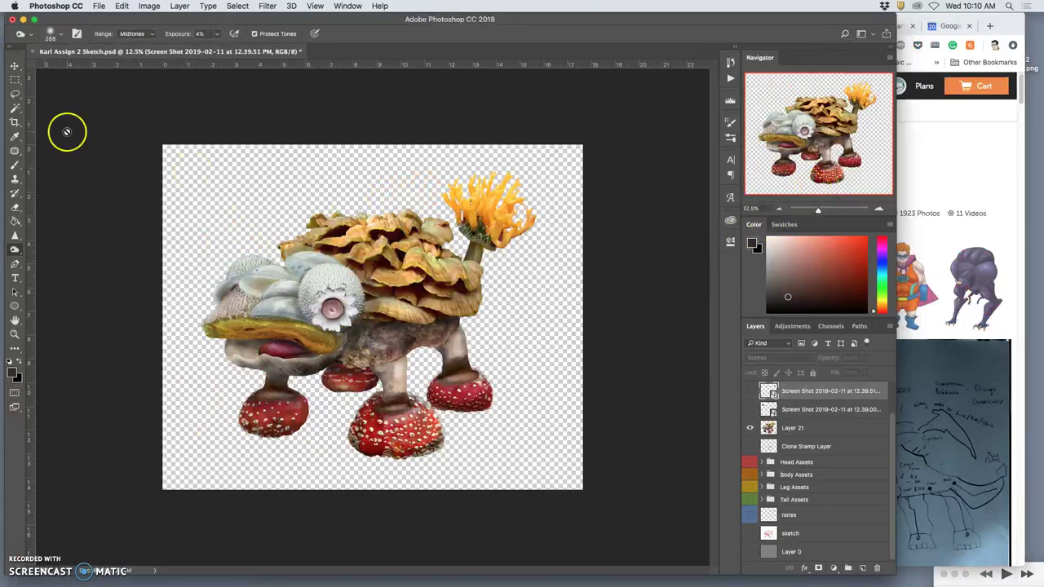
click(32, 51)
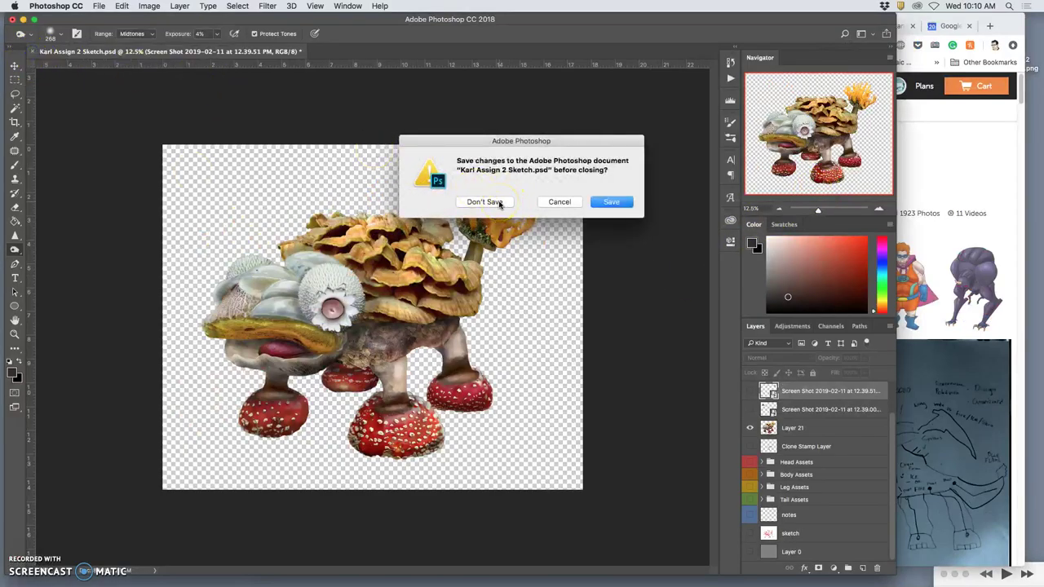
click(611, 203)
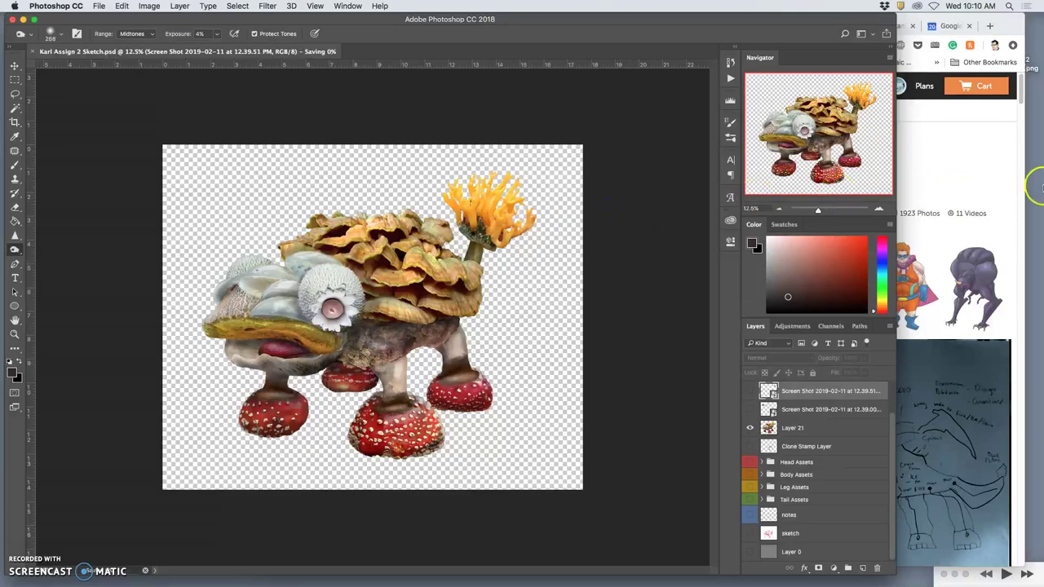
click(908, 196)
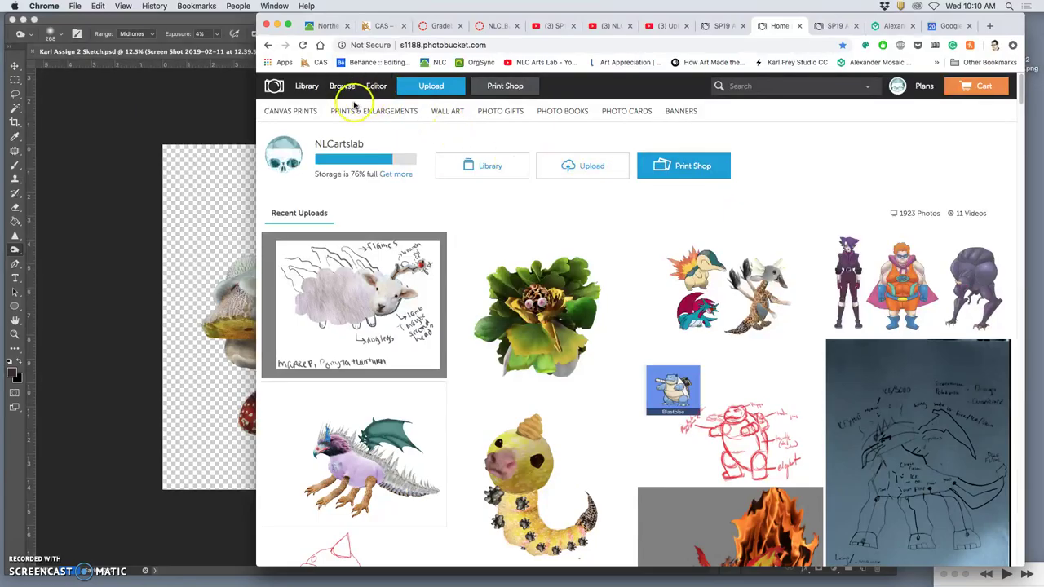
Step: Go to the library's DIGITAL ART 1 albums and open Assignment 3 Creaturescape
click(305, 85)
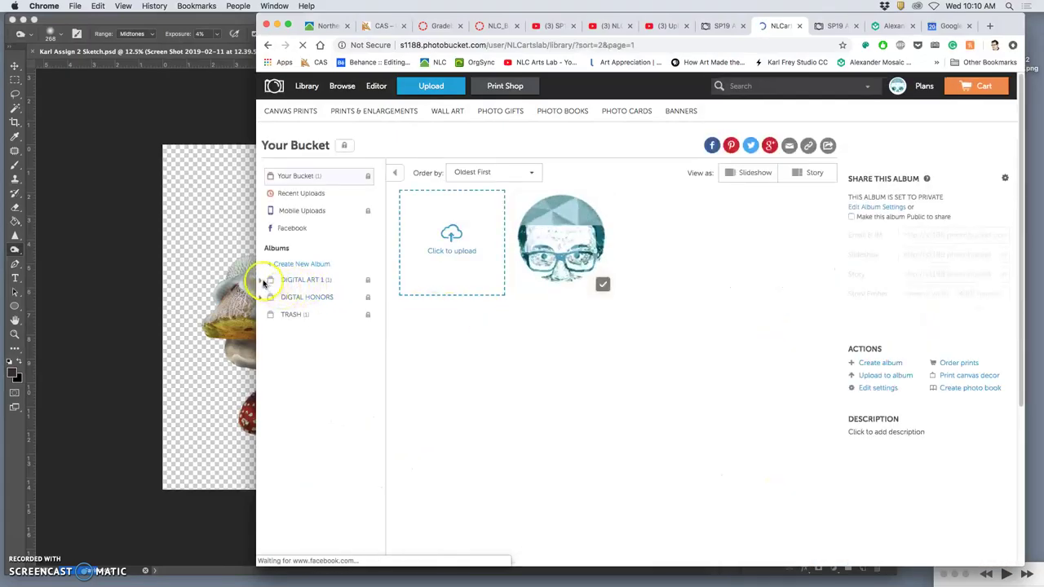
click(262, 281)
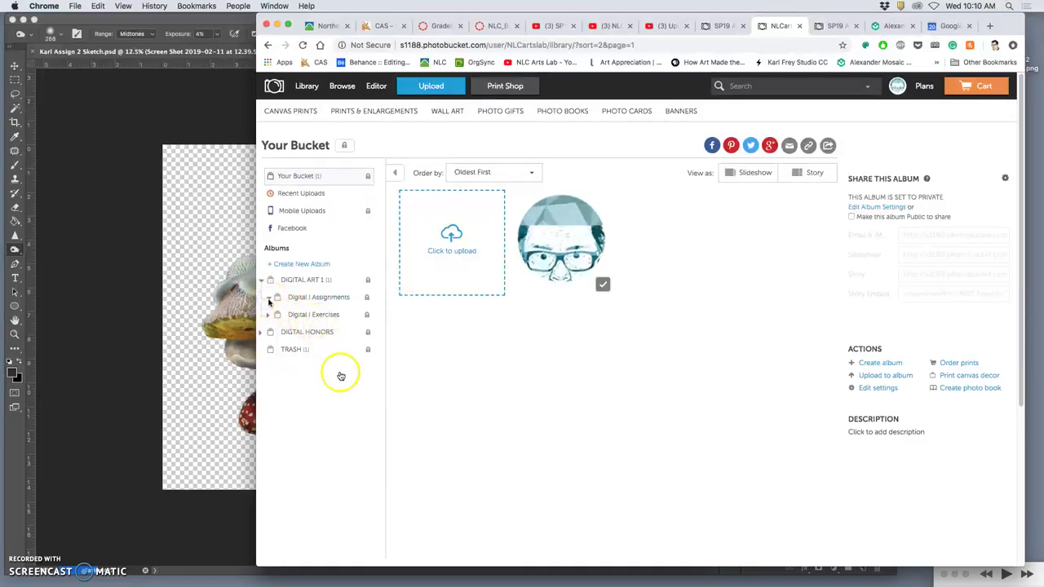
click(318, 346)
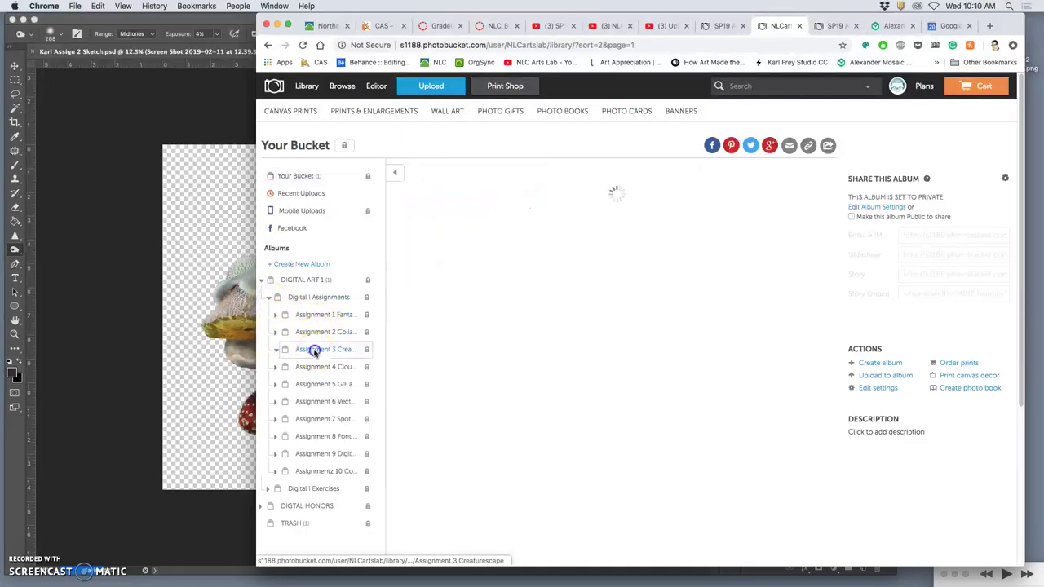
scroll(315, 351, down, 2)
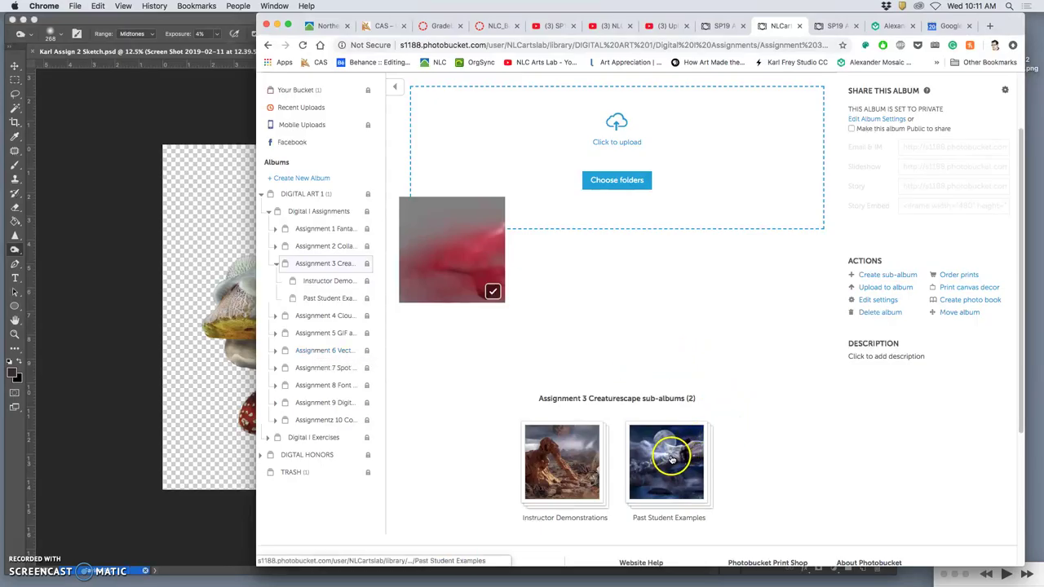
Step: Open the Past Student Examples sub-album, view the calf creature full size, and step onward
click(589, 473)
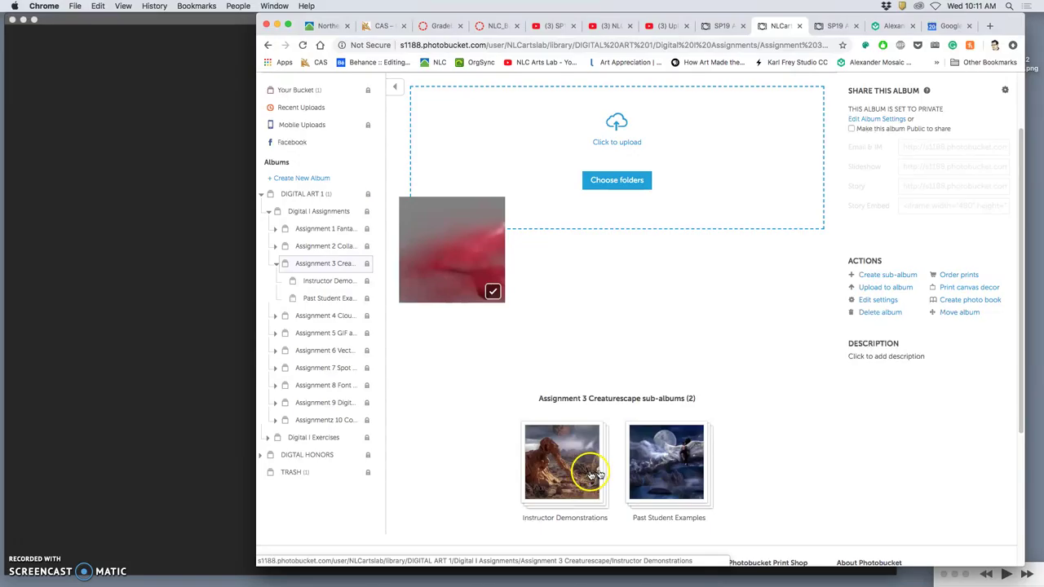
click(643, 470)
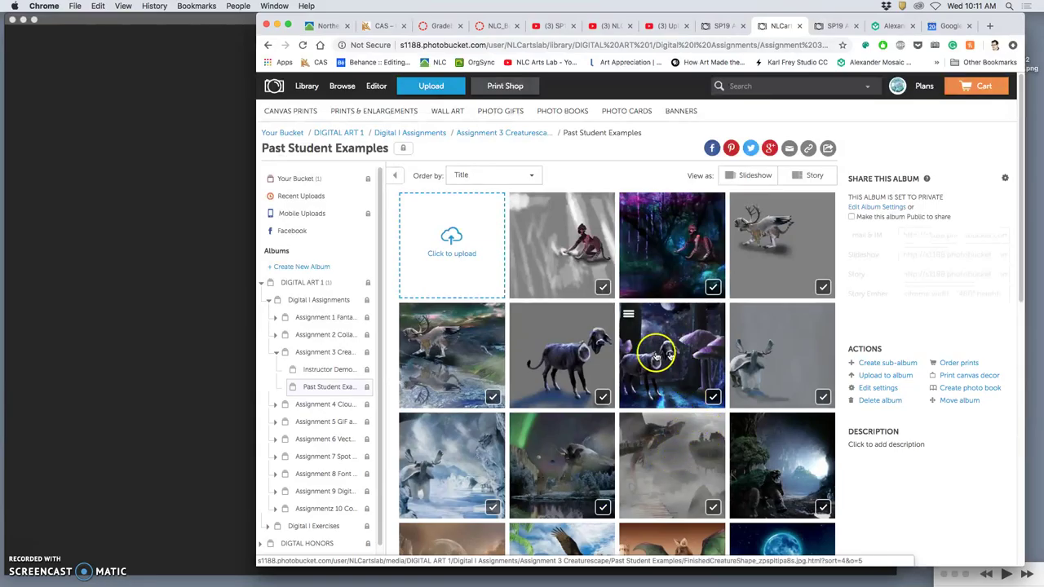
click(583, 365)
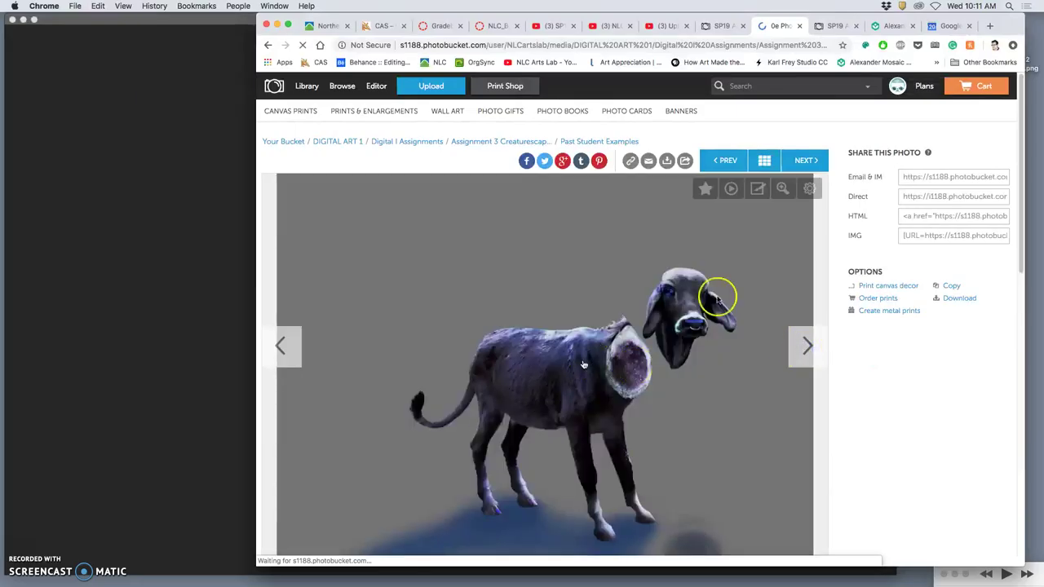
click(587, 401)
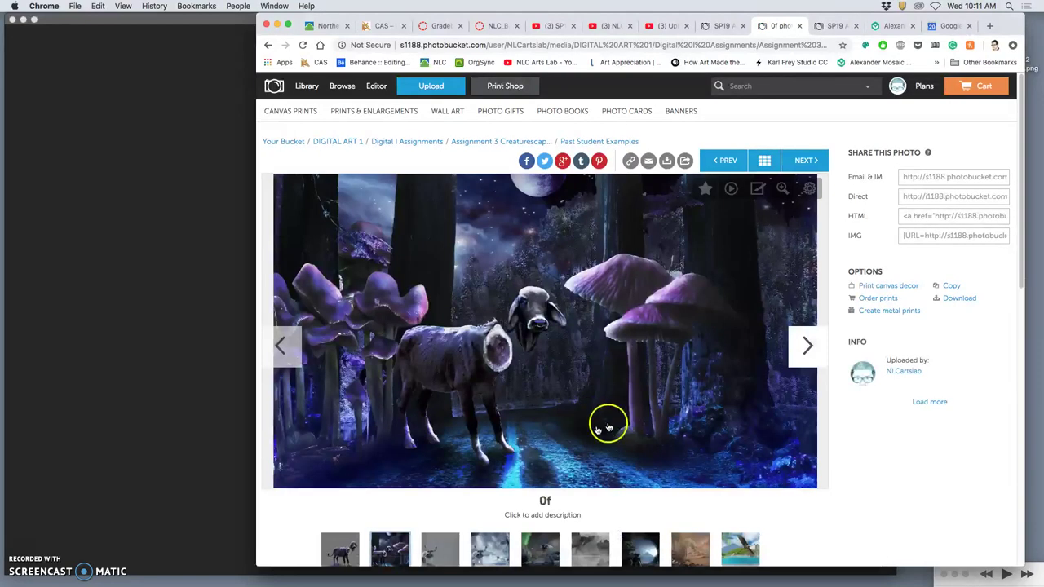
click(676, 428)
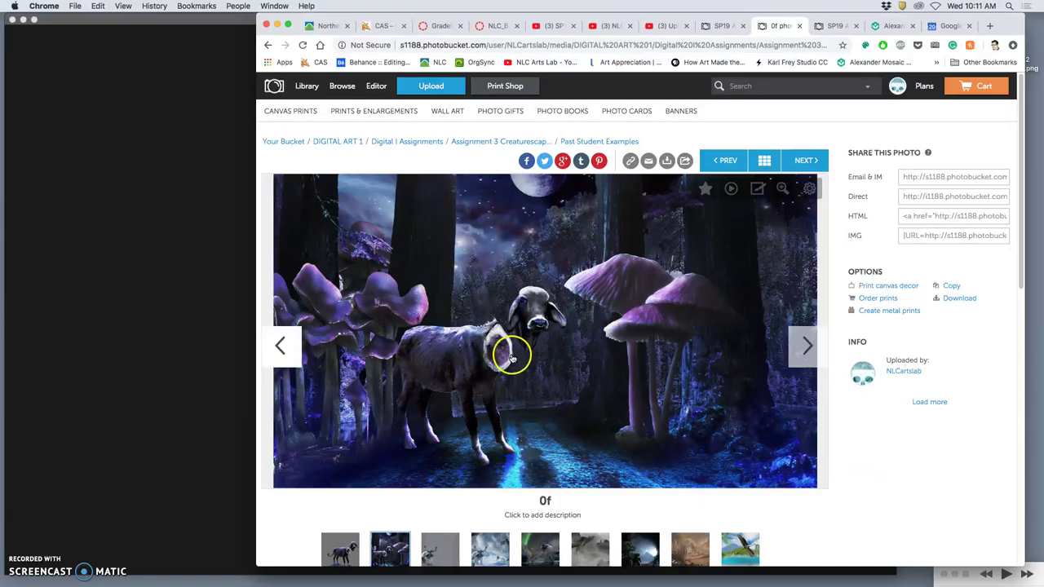
click(576, 364)
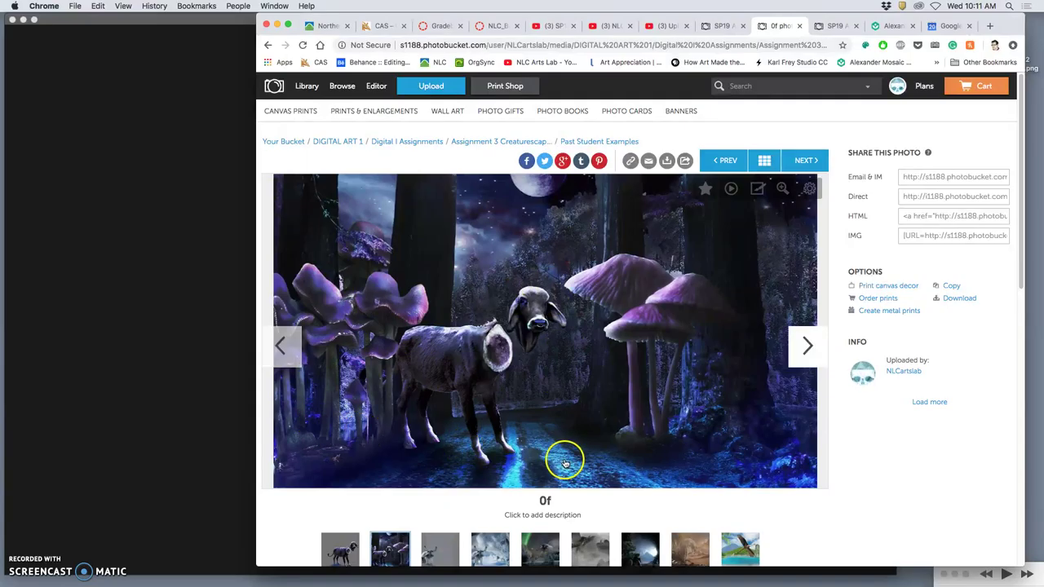
click(804, 356)
Step: Advance the photo viewer to example 3, the dragon on the misty stone arch
click(804, 354)
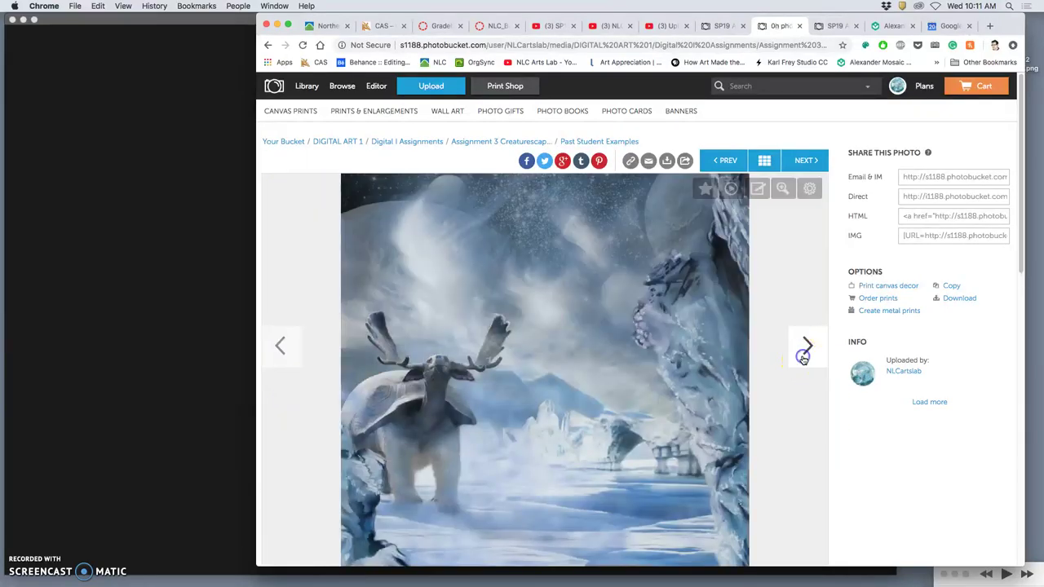
scroll(757, 378, down, 1)
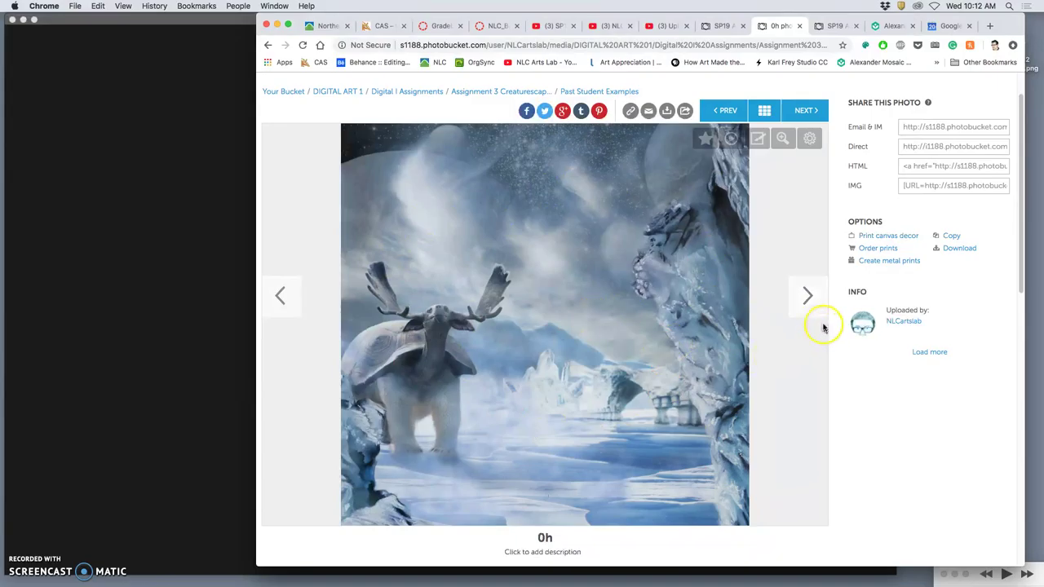
click(806, 296)
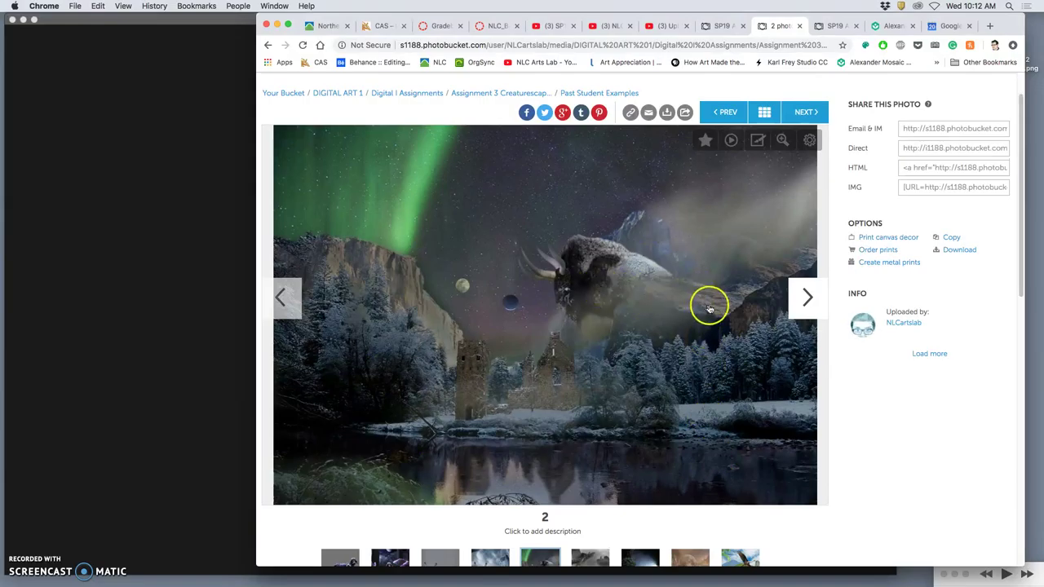
click(806, 299)
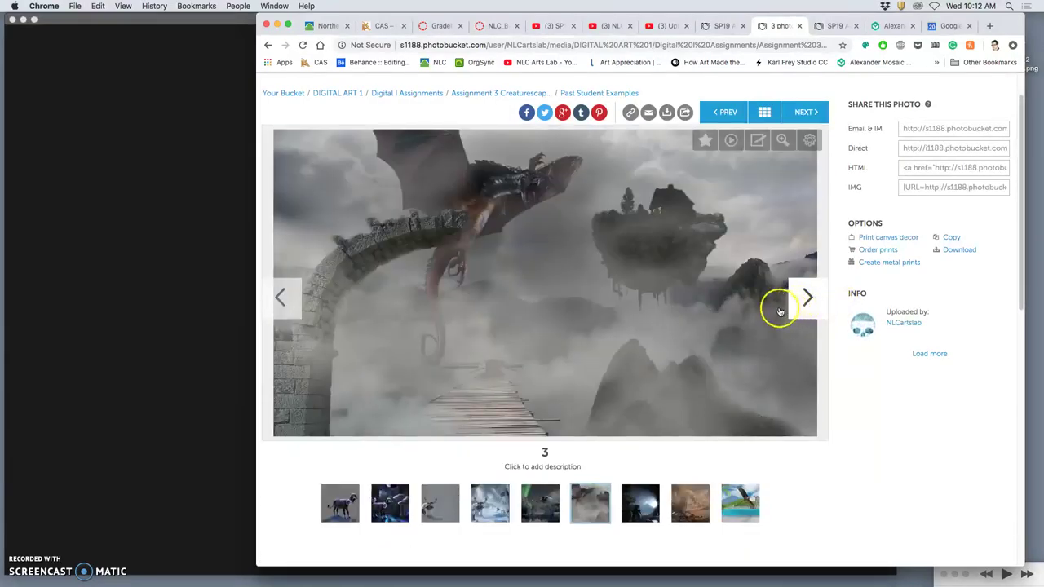
scroll(778, 311, up, 1)
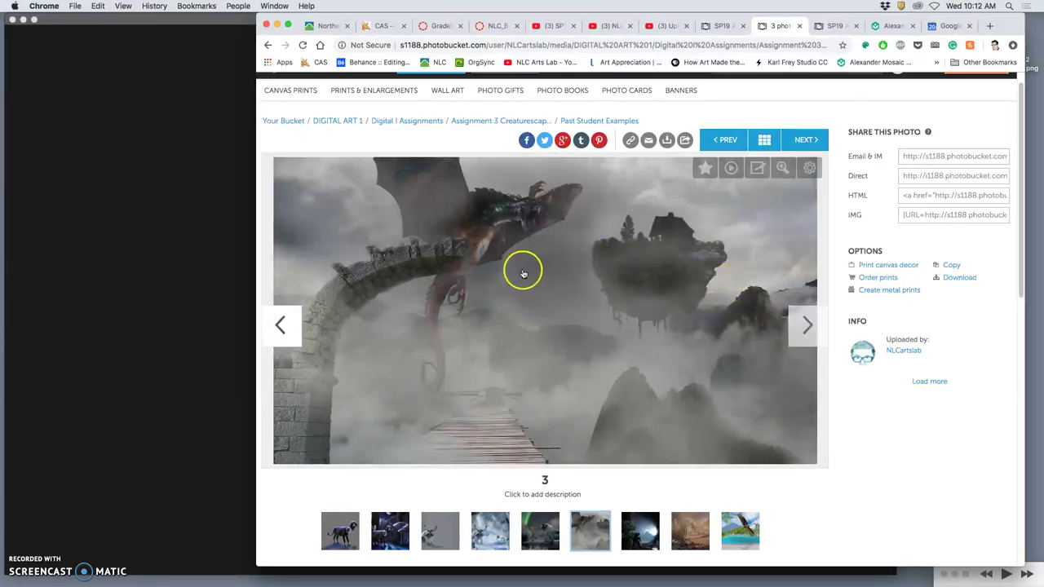
Step: Step through the desert scorpion, eagle-over-island and windmill-and-moose student examples
click(809, 328)
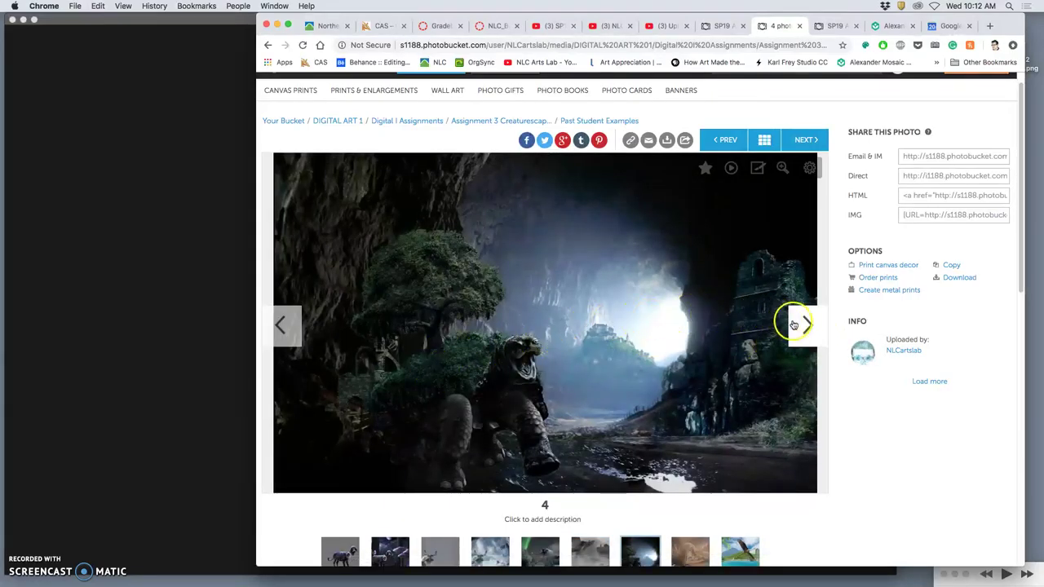
click(805, 324)
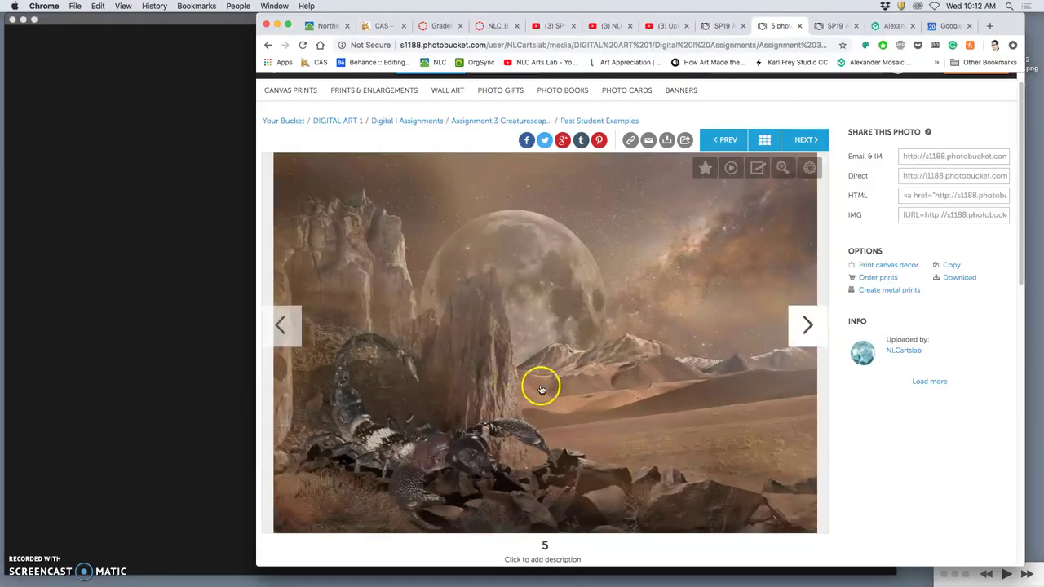
click(808, 324)
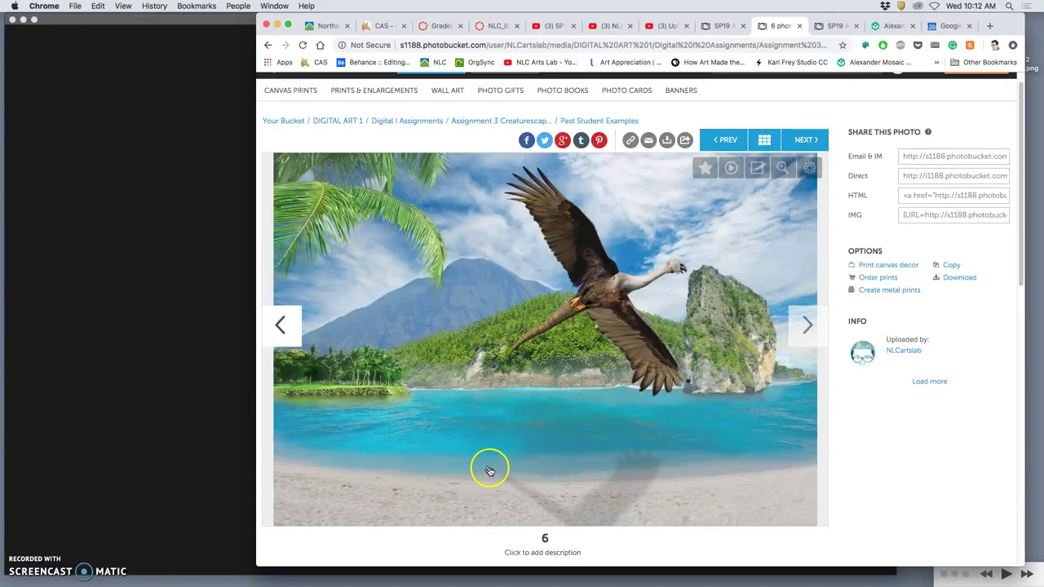
click(807, 326)
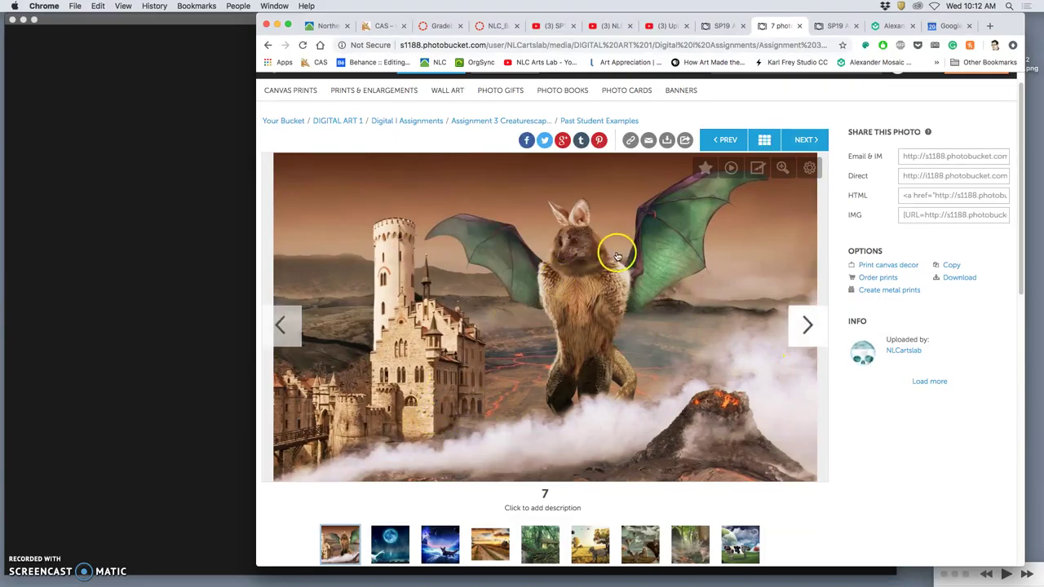
click(810, 328)
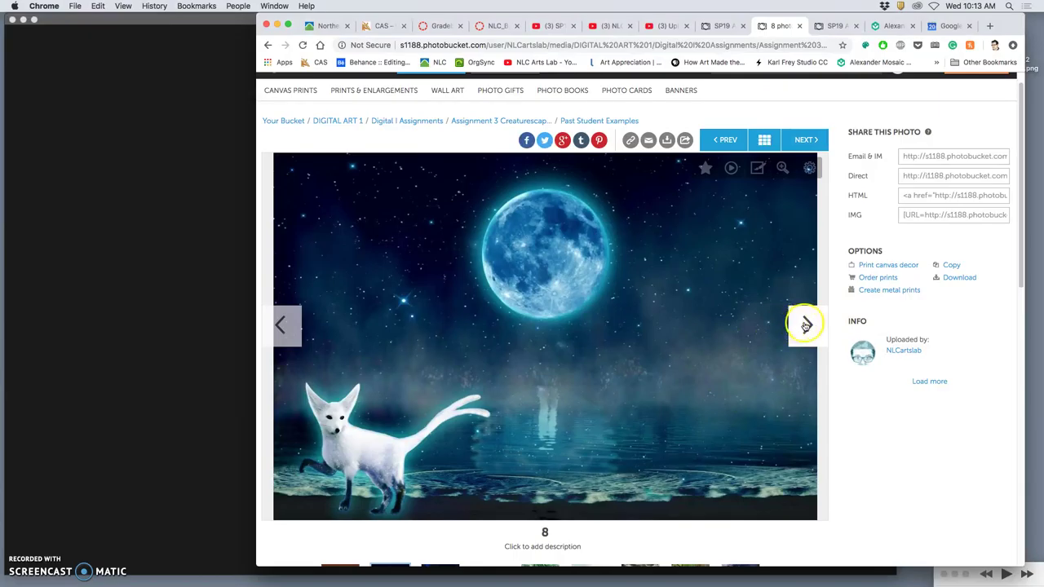
click(808, 324)
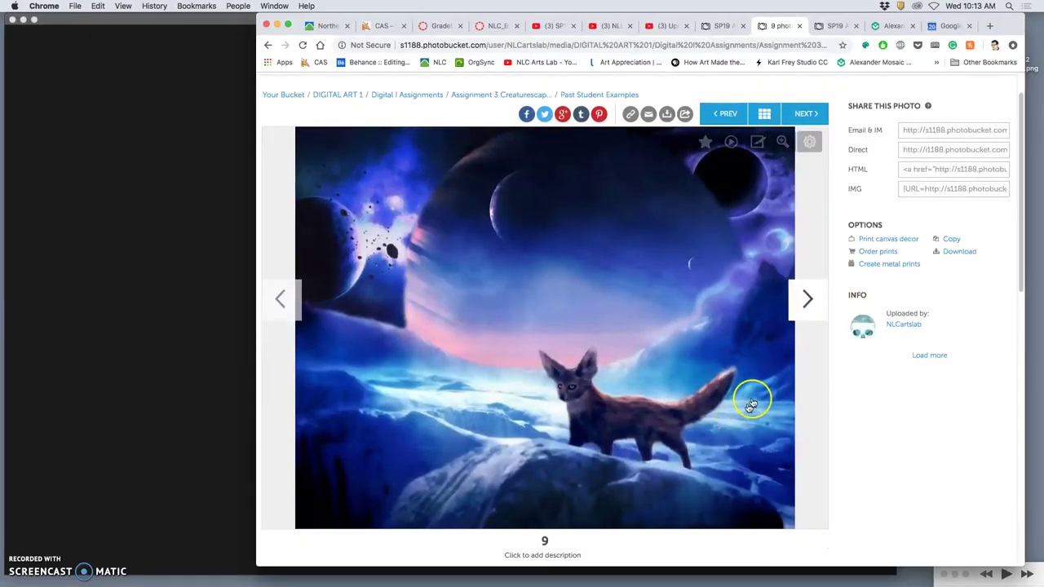
click(813, 313)
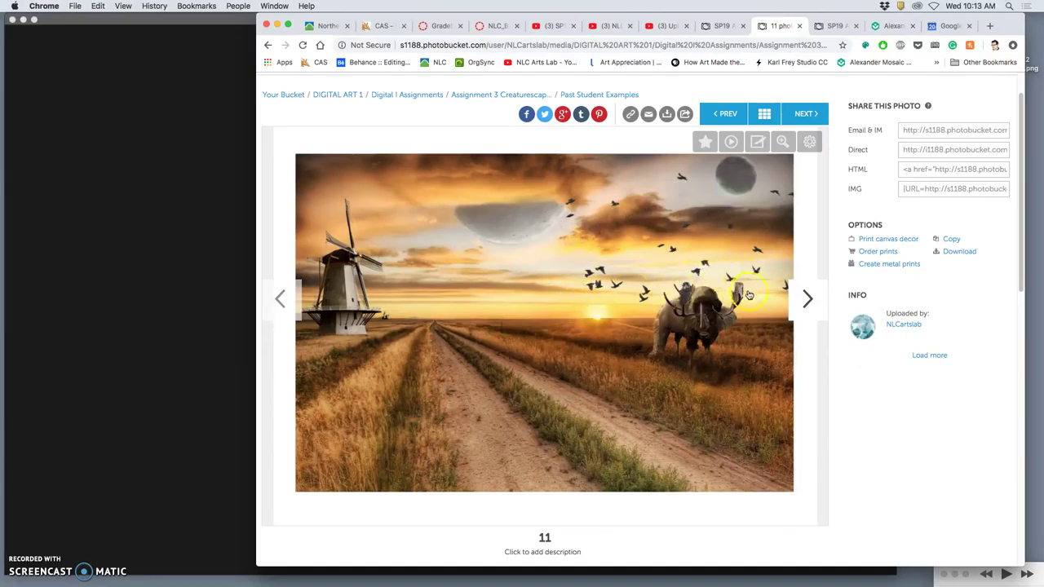
Step: Advance to the winged creature among floating rocks, then minimise Chrome and open the Documents stack
click(808, 304)
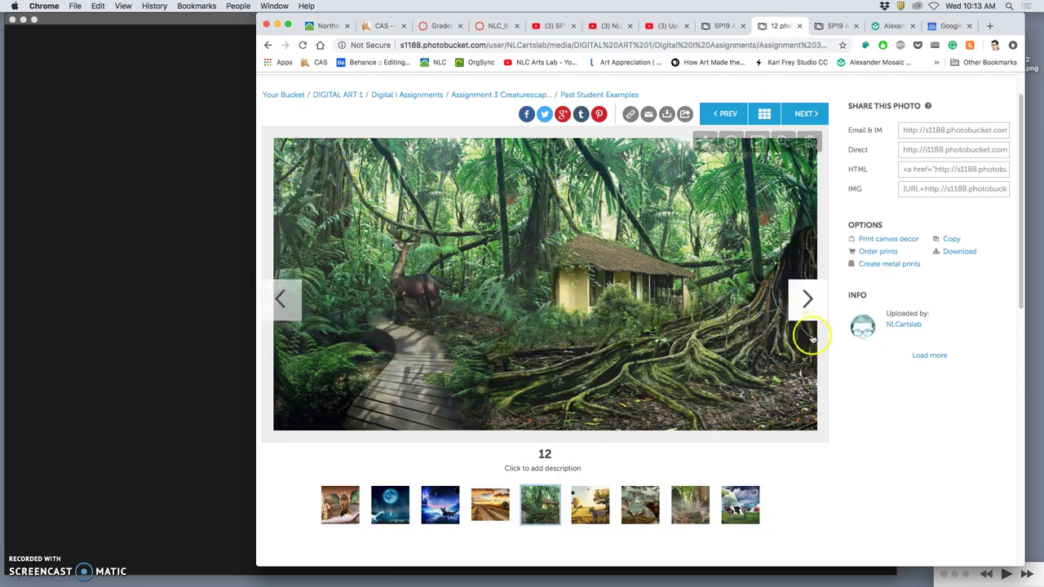
click(806, 302)
click(805, 307)
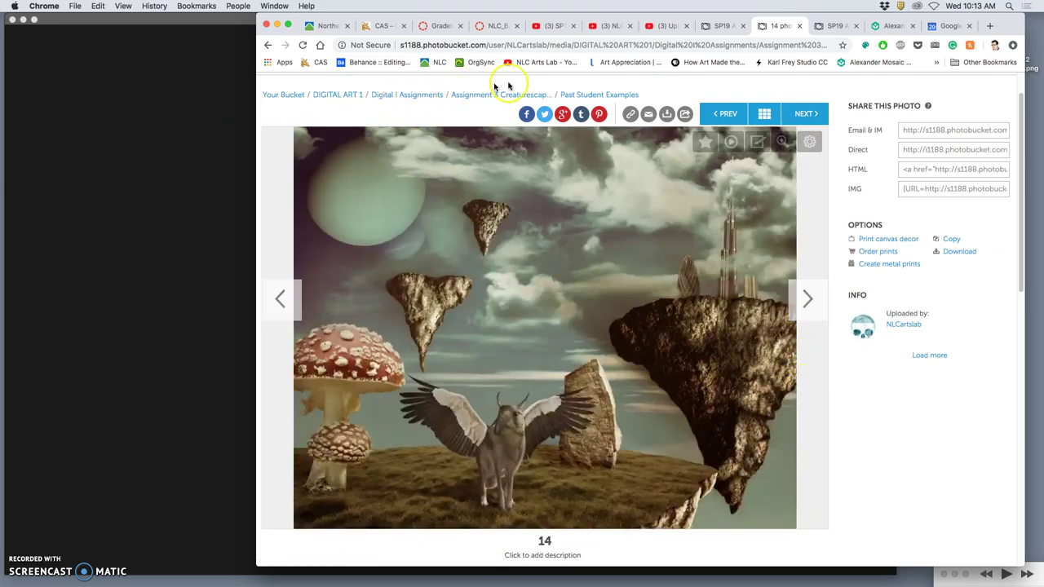
click(277, 25)
mouse_move(815, 580)
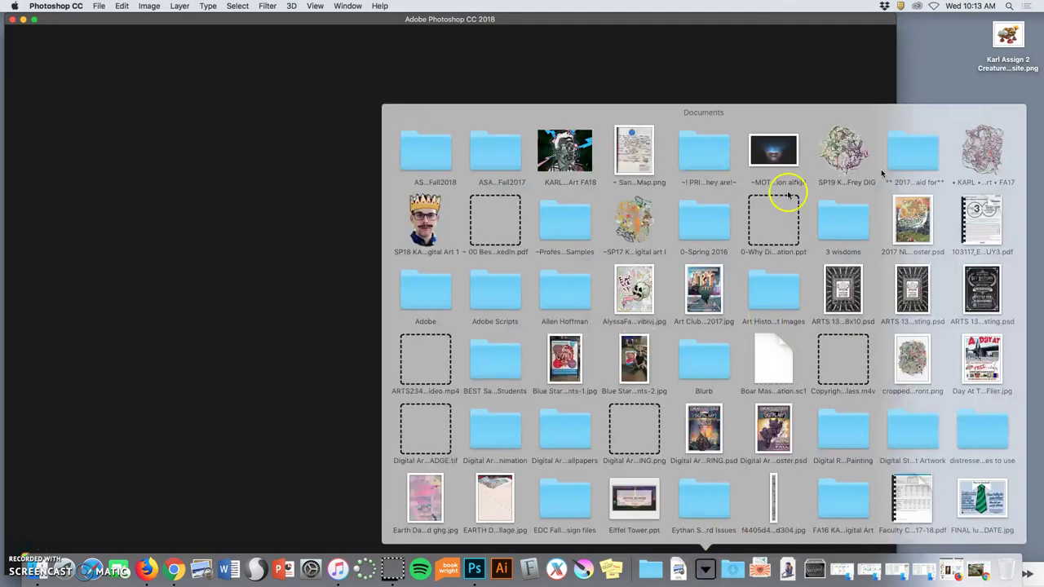
Step: Put the course folder on the desktop and select Landscape Composition.psd inside its Assignment #1 folder
click(841, 163)
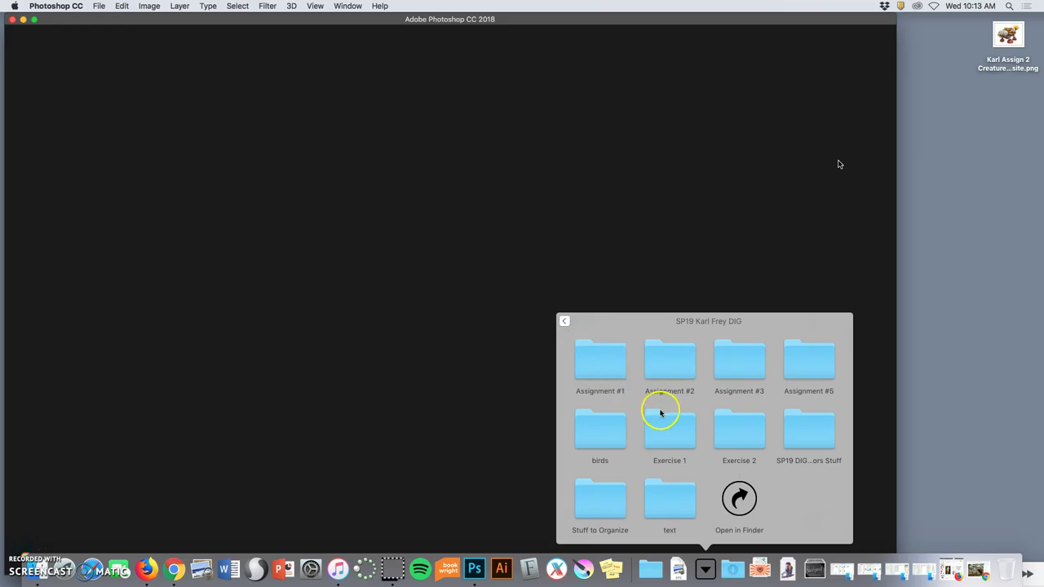
click(710, 551)
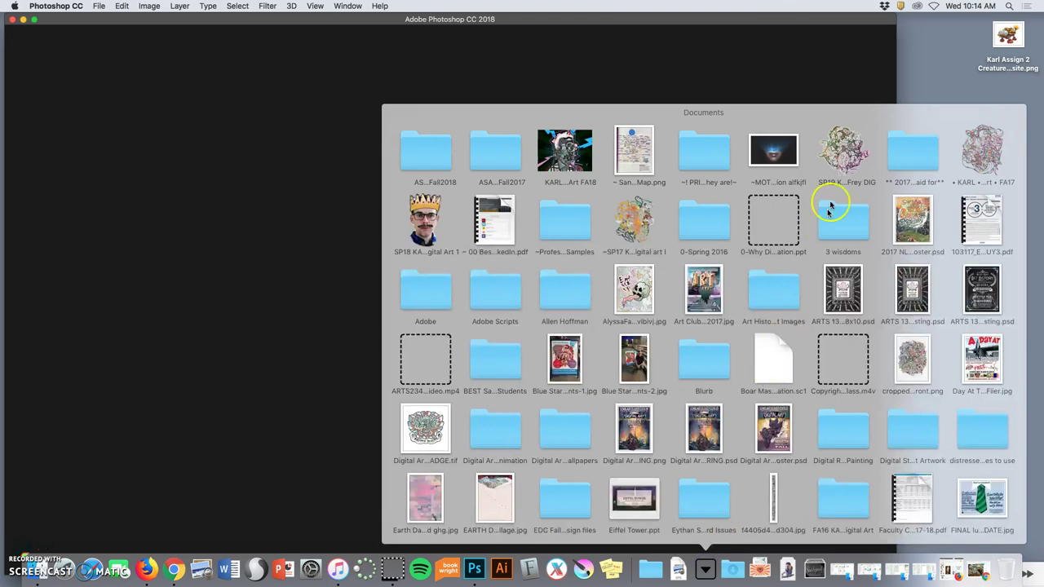
drag(832, 205, 994, 138)
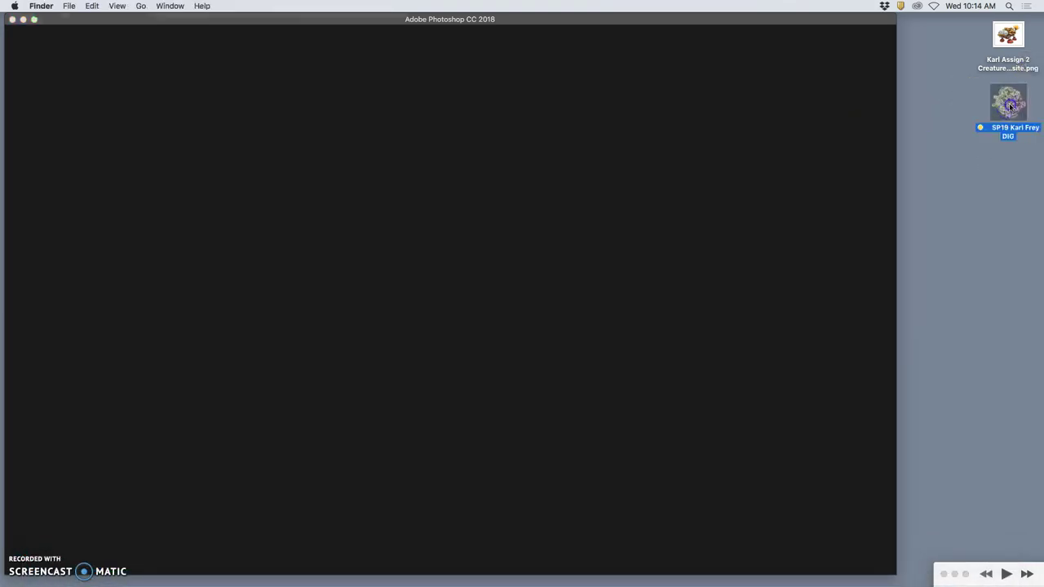
double_click(1010, 106)
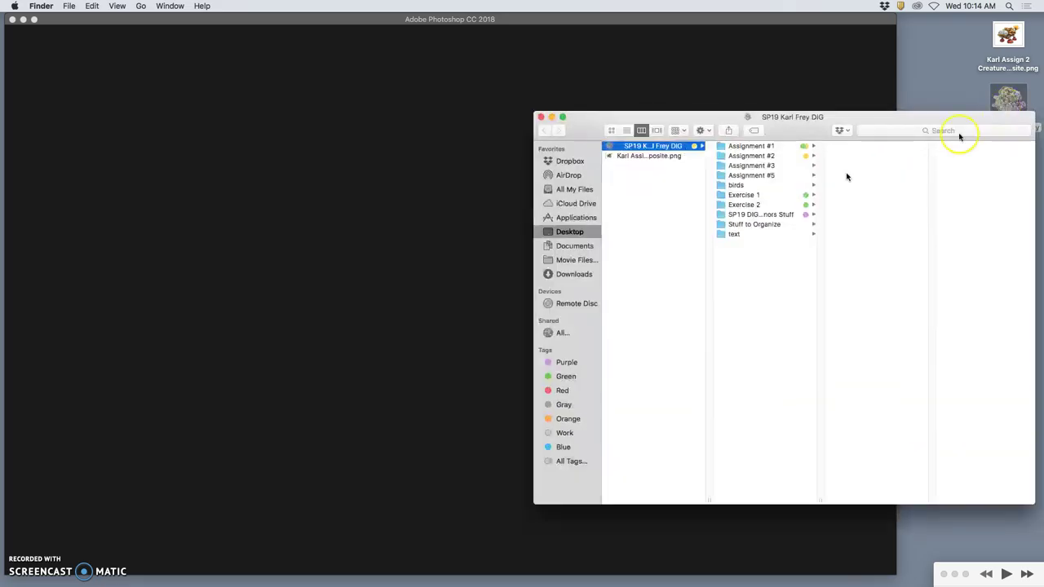
click(742, 147)
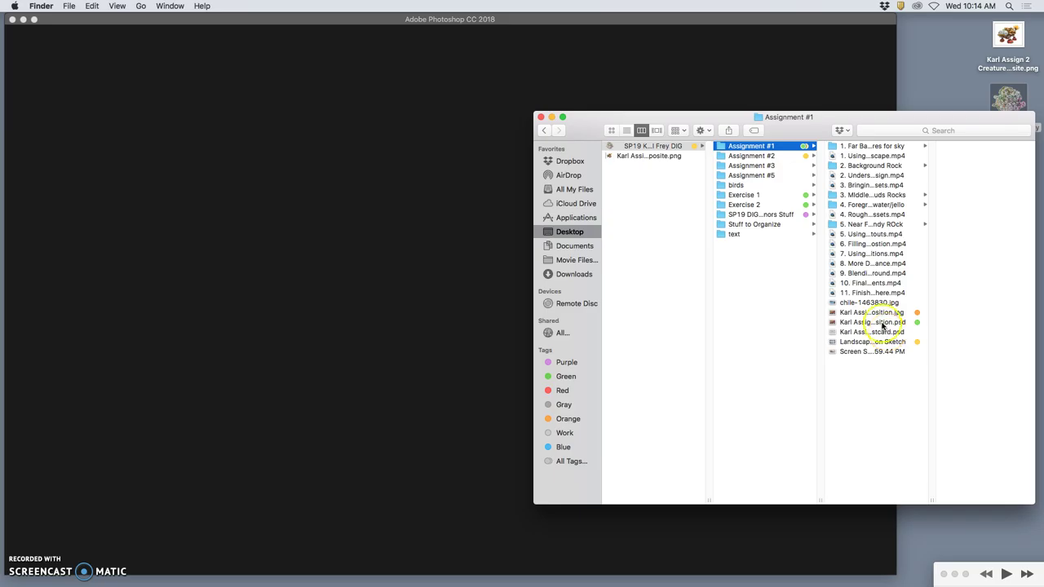
click(882, 324)
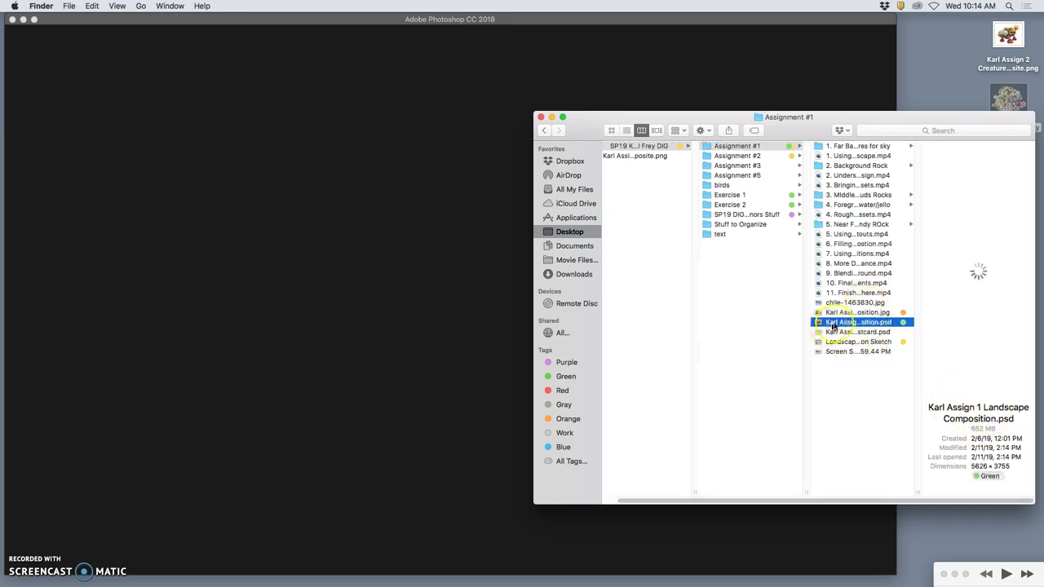
Step: Open Karl Assign 1 Landscape Composition.psd in Photoshop, then start dragging the creature PNG from the desktop
double_click(844, 325)
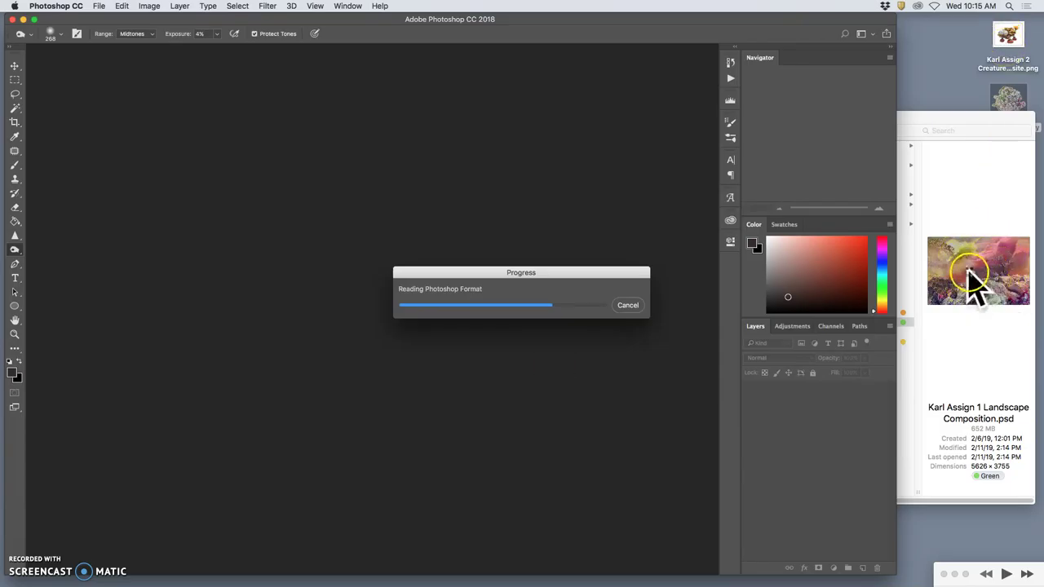
click(954, 121)
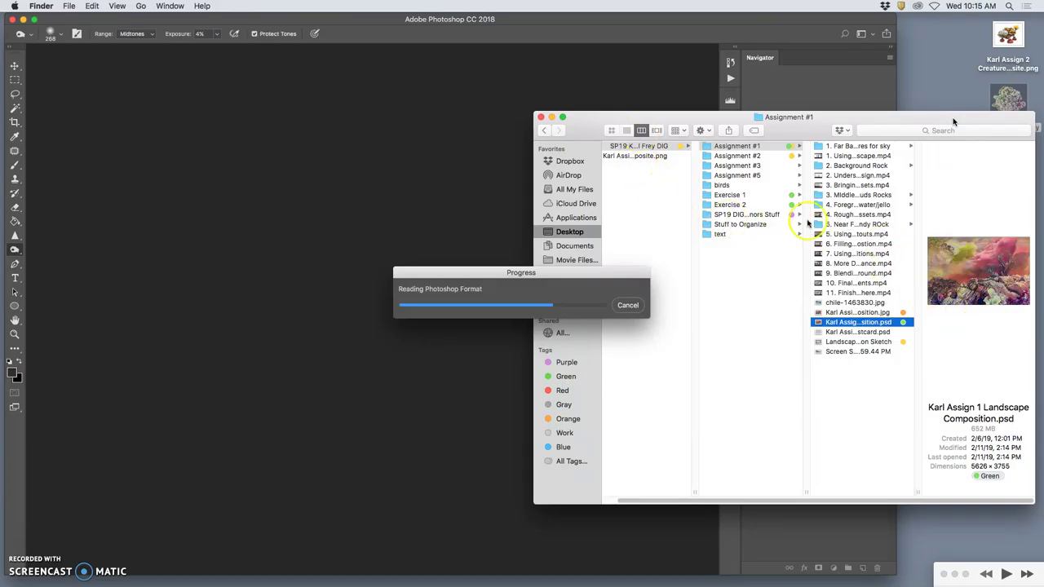
click(1008, 37)
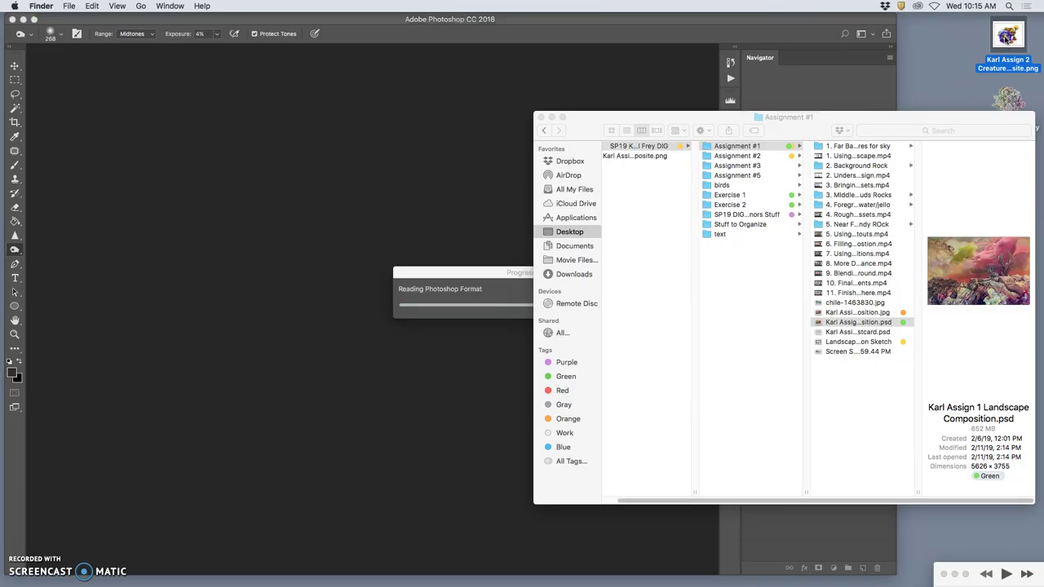
drag(1008, 37, 989, 286)
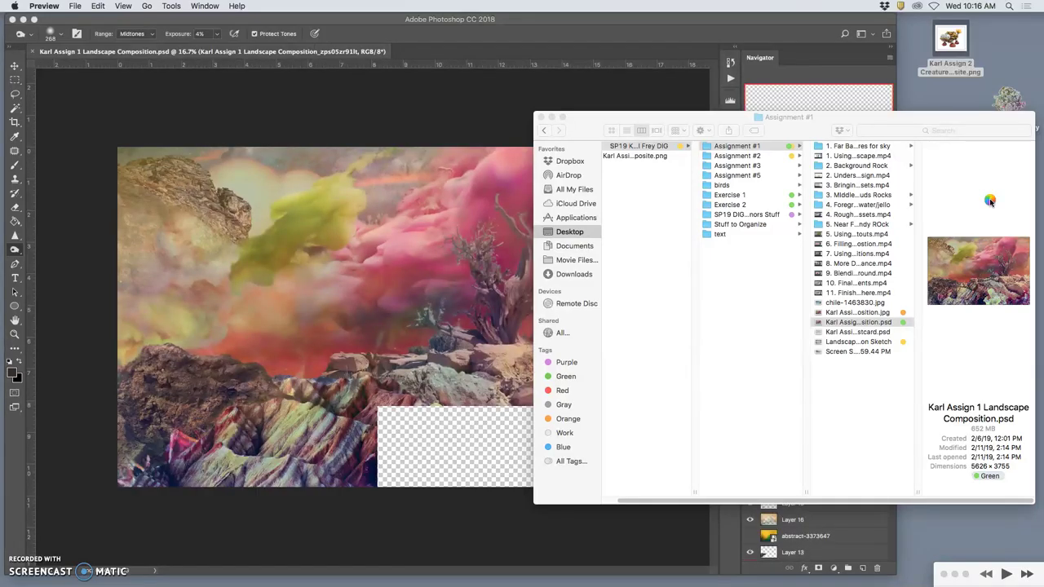
Step: Drop the mushroom creature PNG onto the landscape canvas and commit it scaled to about 74%
drag(953, 41, 396, 315)
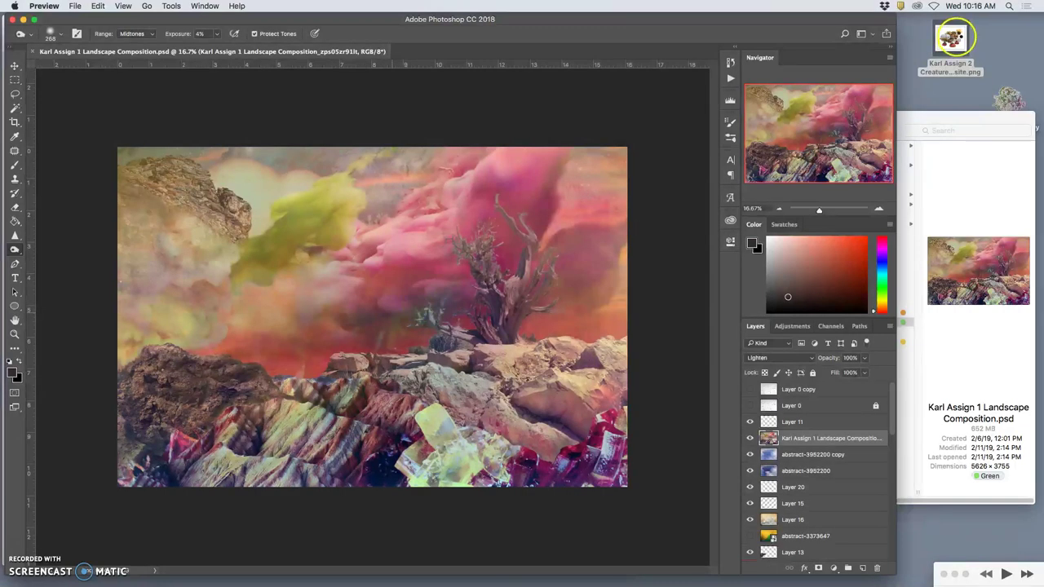
drag(950, 37, 305, 244)
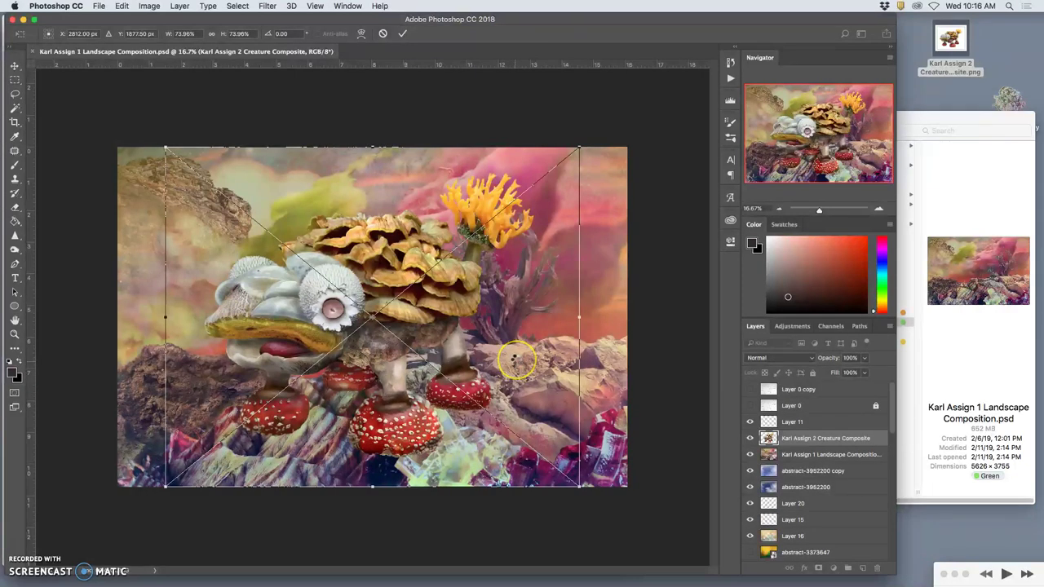
key(Return)
key(o)
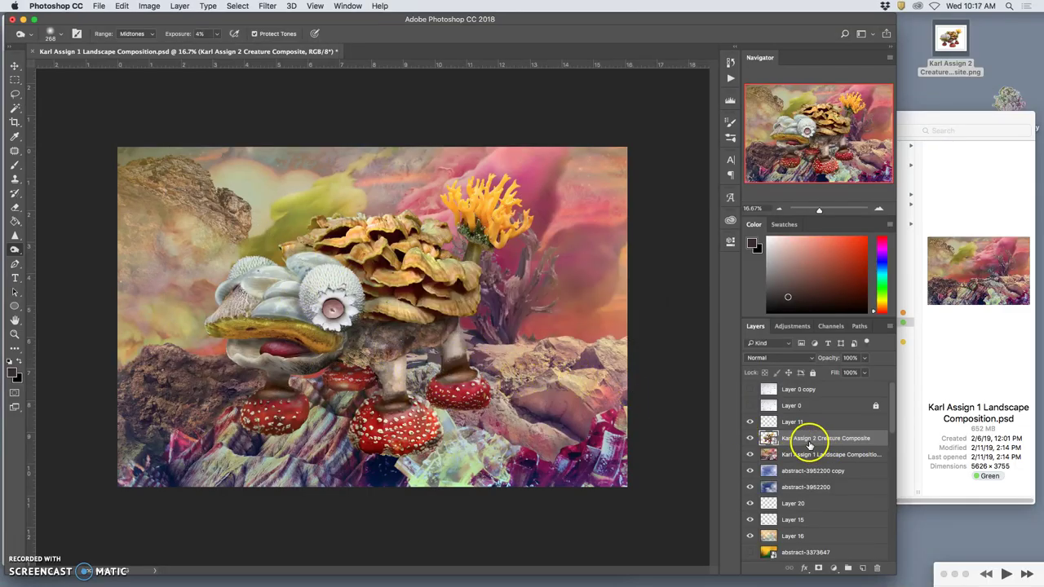
Step: Move the creature layer below the landscape composite layer and hide that composite
drag(816, 438, 799, 390)
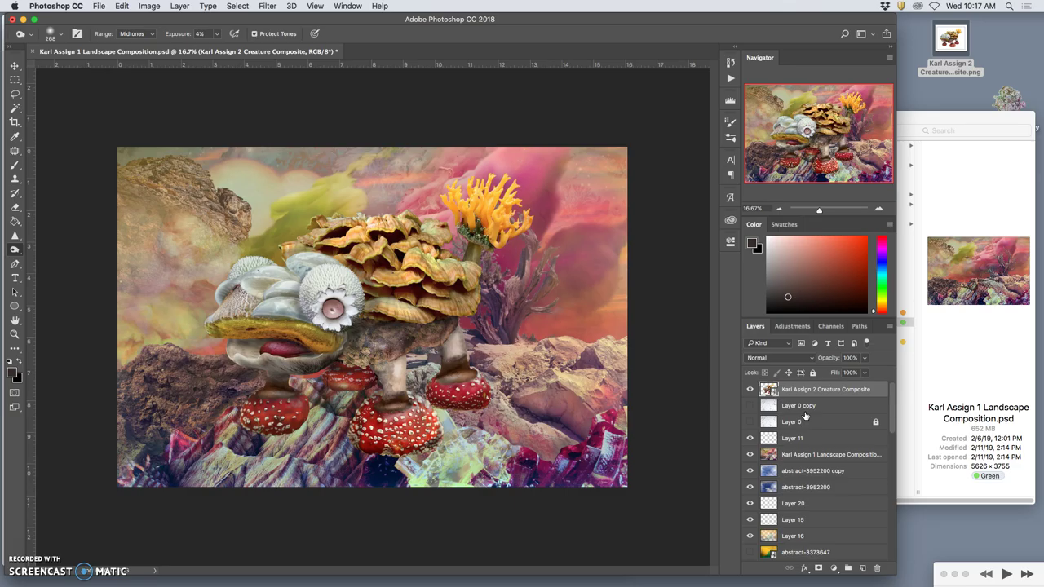
key(super+bracketleft)
key(super+bracketleft)
key(super+bracketleft)
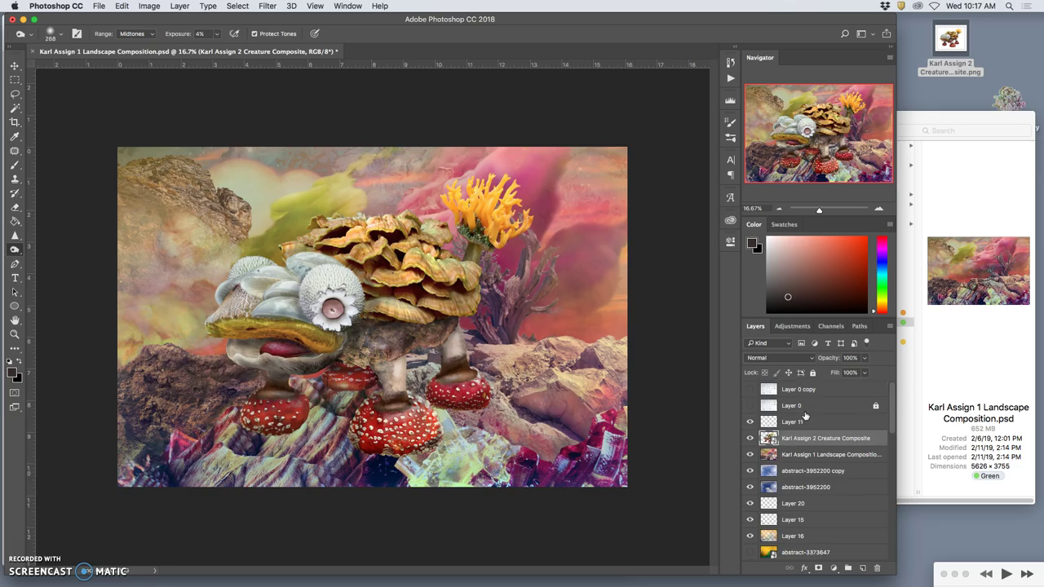
key(super+bracketleft)
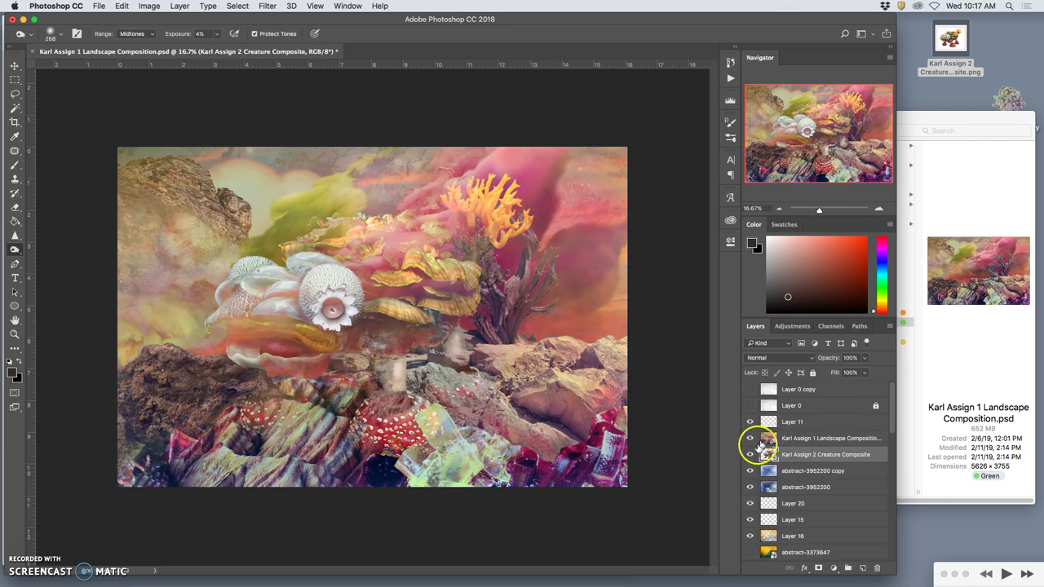
click(749, 439)
Step: Push the creature layer down past the foreground groups until it sits behind the middle-ground clouds and tree
key(super+bracketleft)
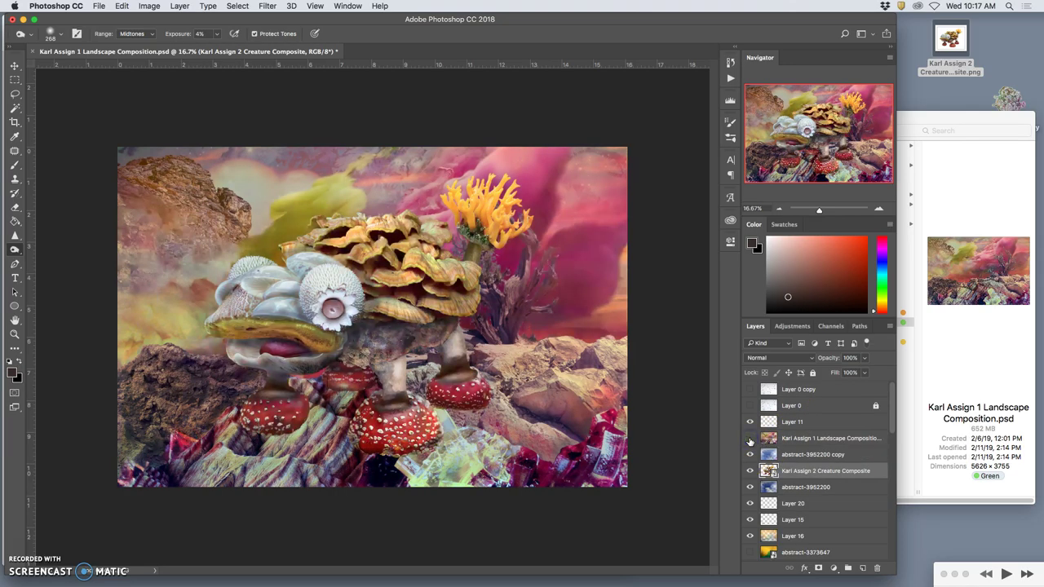
key(super+bracketleft)
key(super+bracketleft)
key(super+bracketleft)
key(super+bracketleft)
key(super+bracketleft)
key(super+bracketleft)
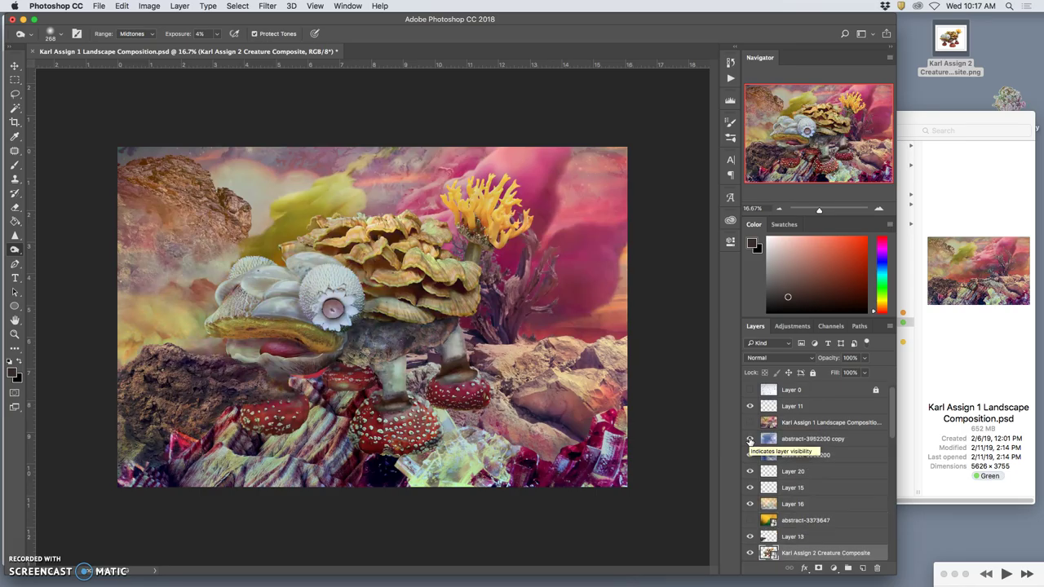
key(super+bracketleft)
key(super+bracketleft)
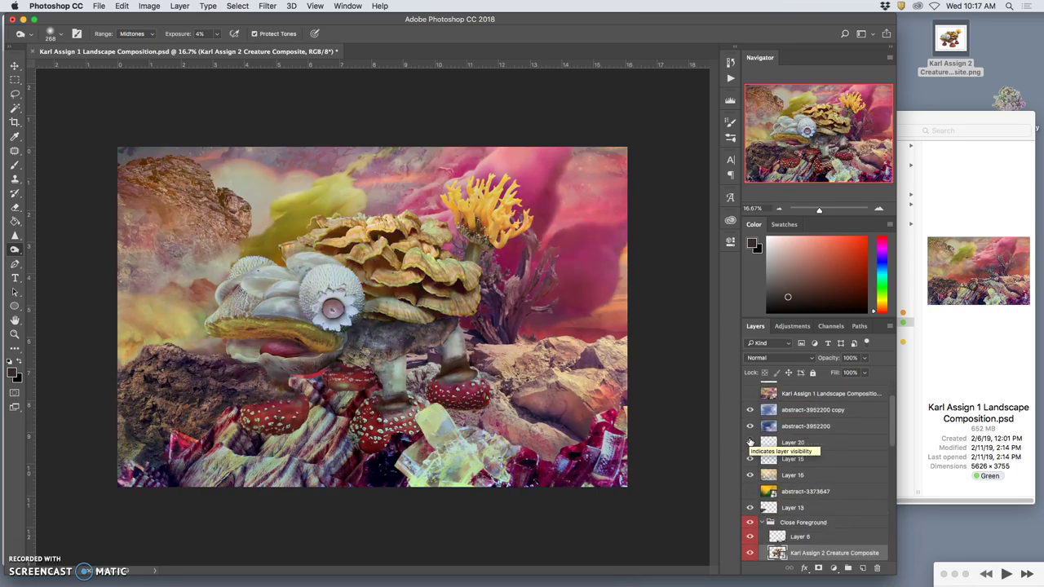
scroll(750, 442, down, 1)
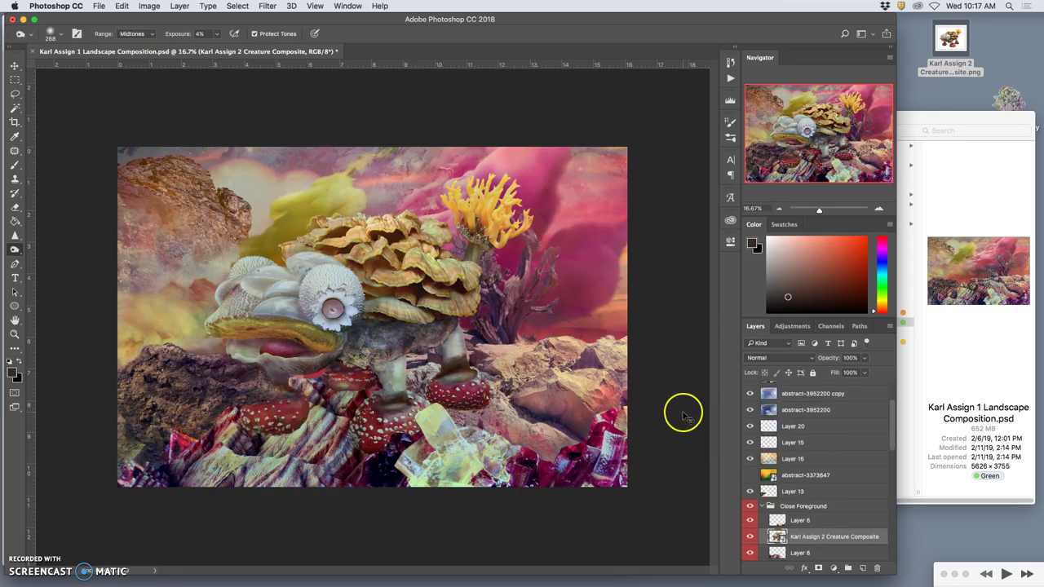
key(super+bracketleft)
key(super+bracketleft)
key(super+bracketleft)
key(super+bracketleft)
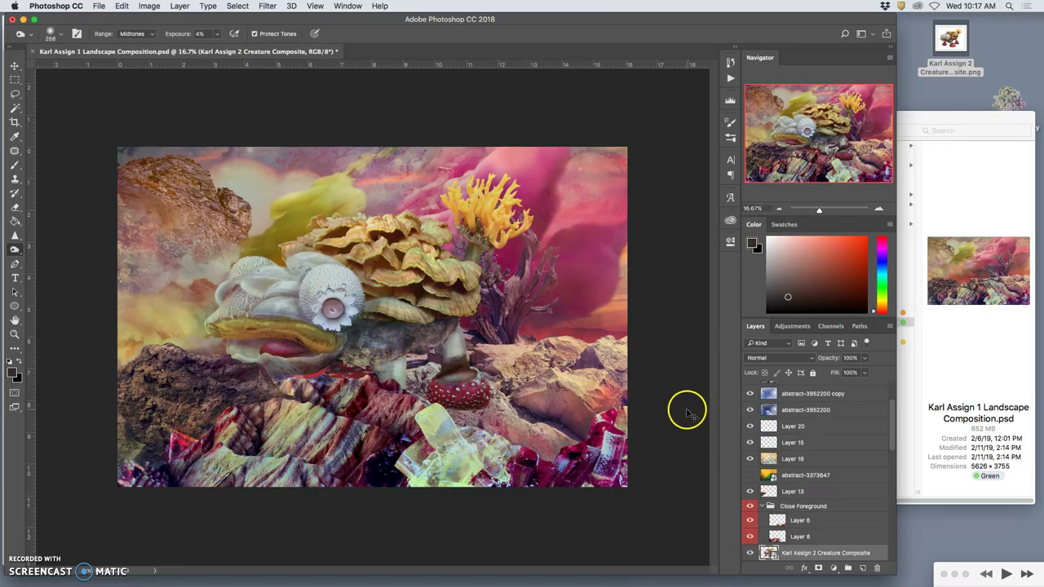
key(super+bracketleft)
key(super+bracketleft)
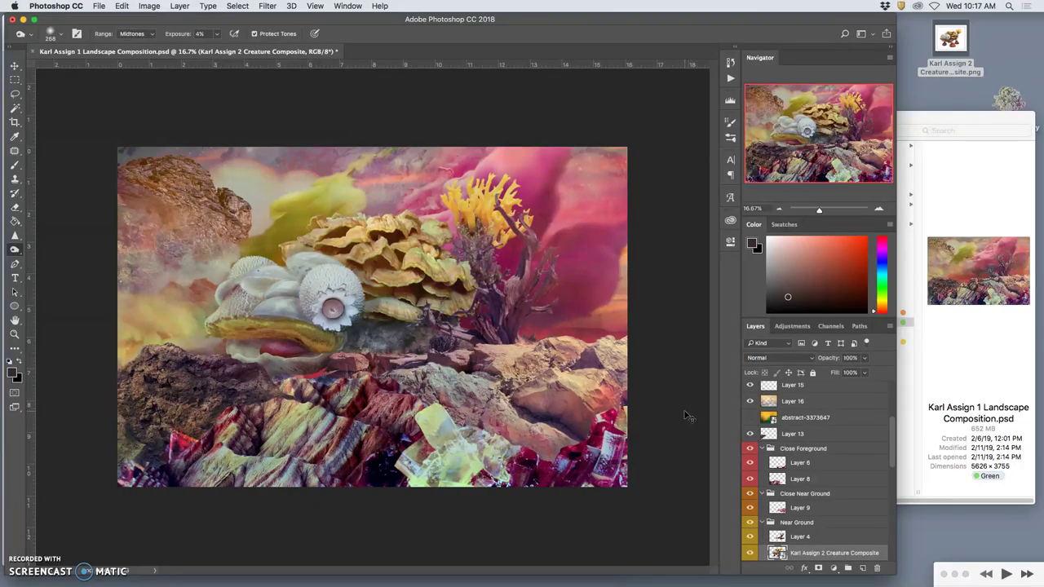
key(super+bracketleft)
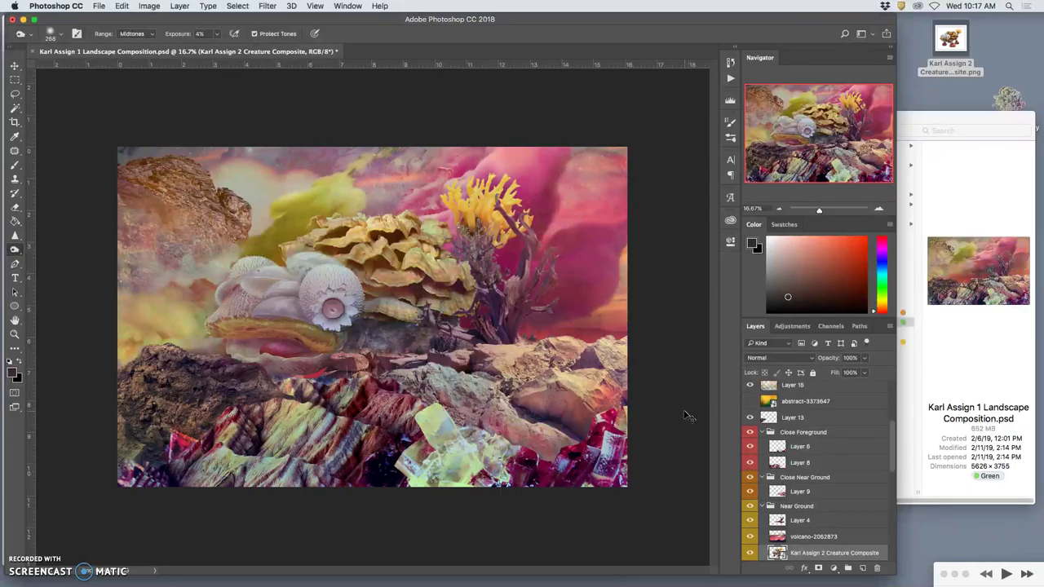
key(super+bracketleft)
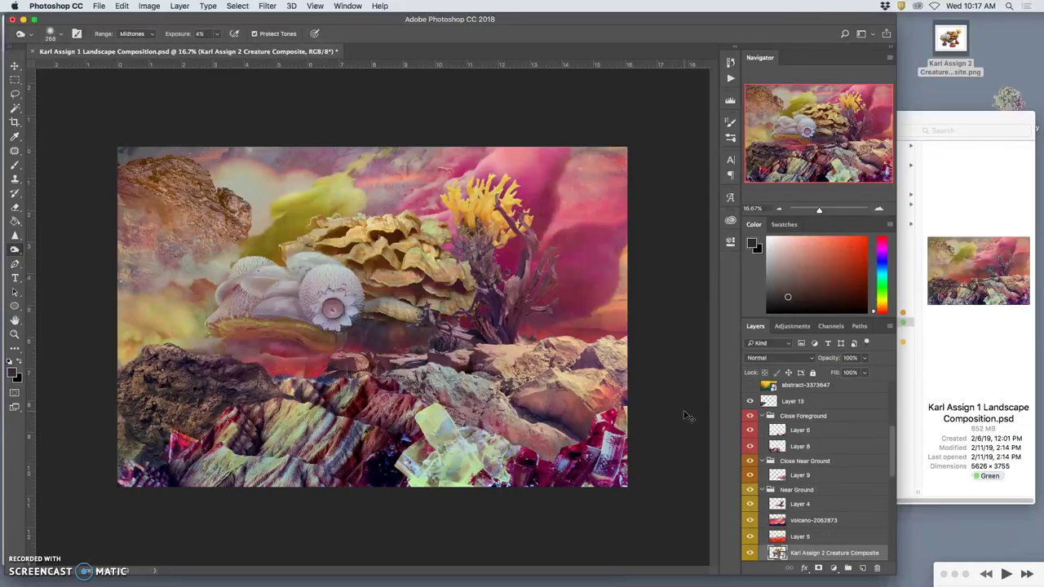
key(super+bracketleft)
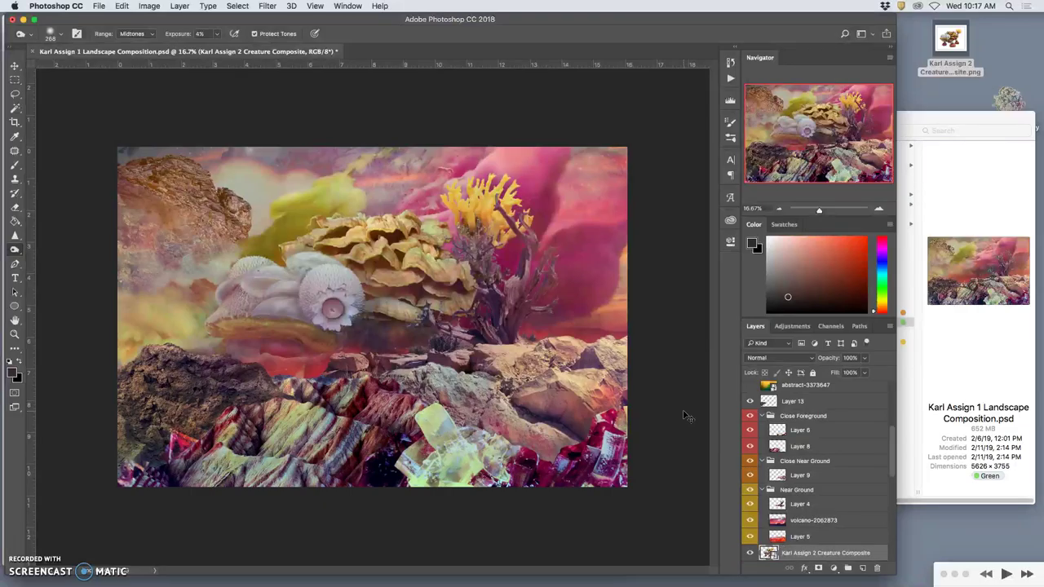
key(super+bracketleft)
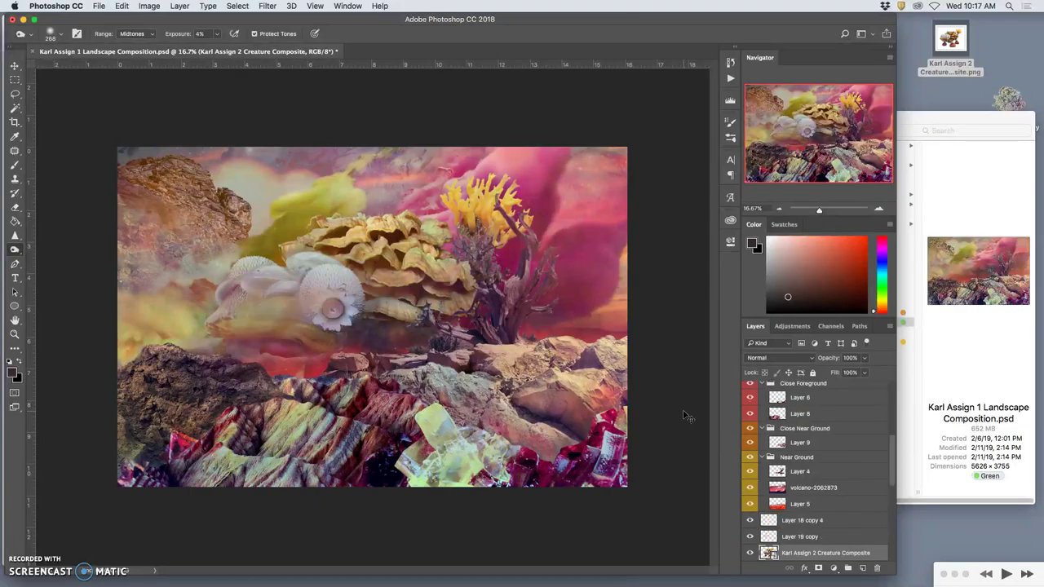
key(super+bracketleft)
key(super+bracketleft)
key(super+bracketleft)
key(super+bracketleft)
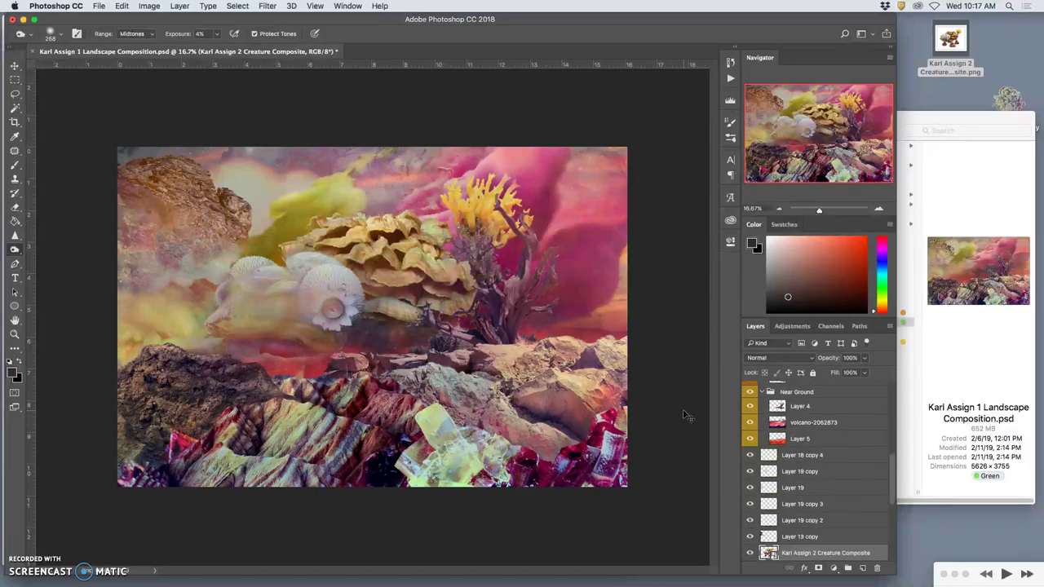
key(super+bracketleft)
key(super+bracketleft)
Step: Compare the creature in front of and behind the clouds, leaving it behind them
key(super+bracketright)
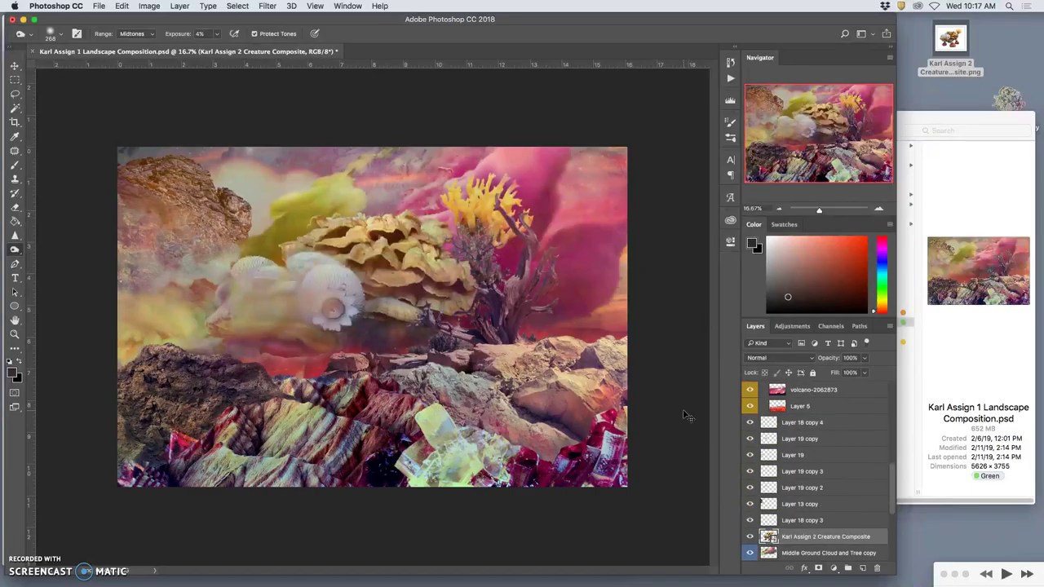
key(super+bracketleft)
key(super+bracketright)
key(super+bracketleft)
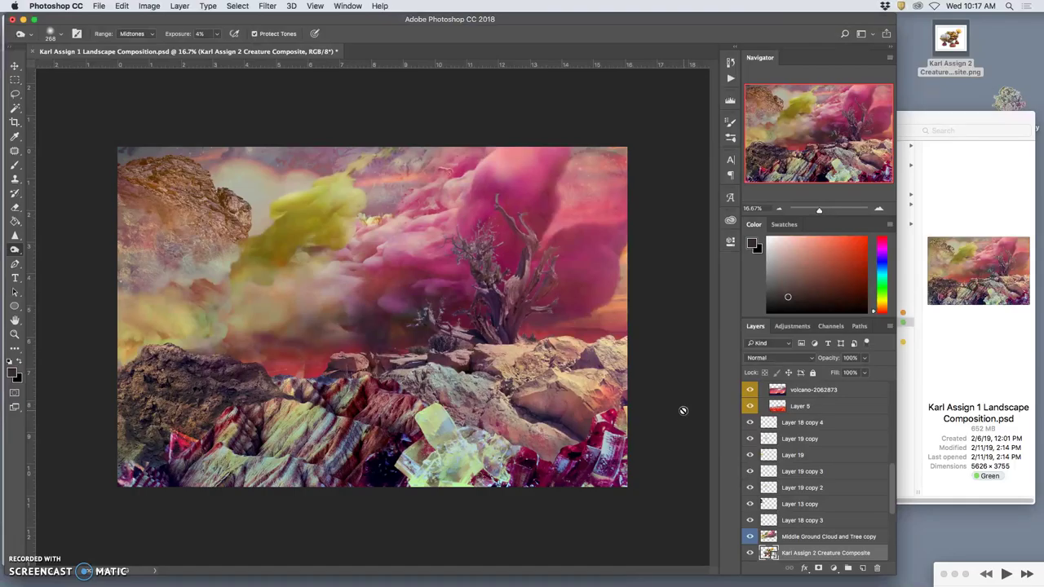
Step: Compare the creature's visibility, then raise its layer above Middle Ground Cloud and Tree copy
drag(446, 267, 368, 214)
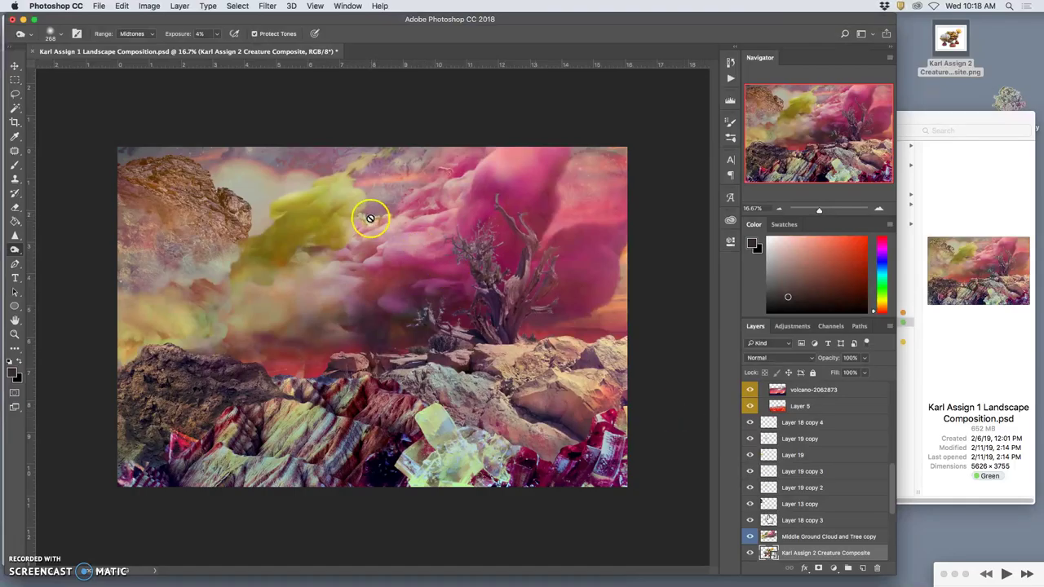
click(751, 553)
click(751, 553)
click(751, 553)
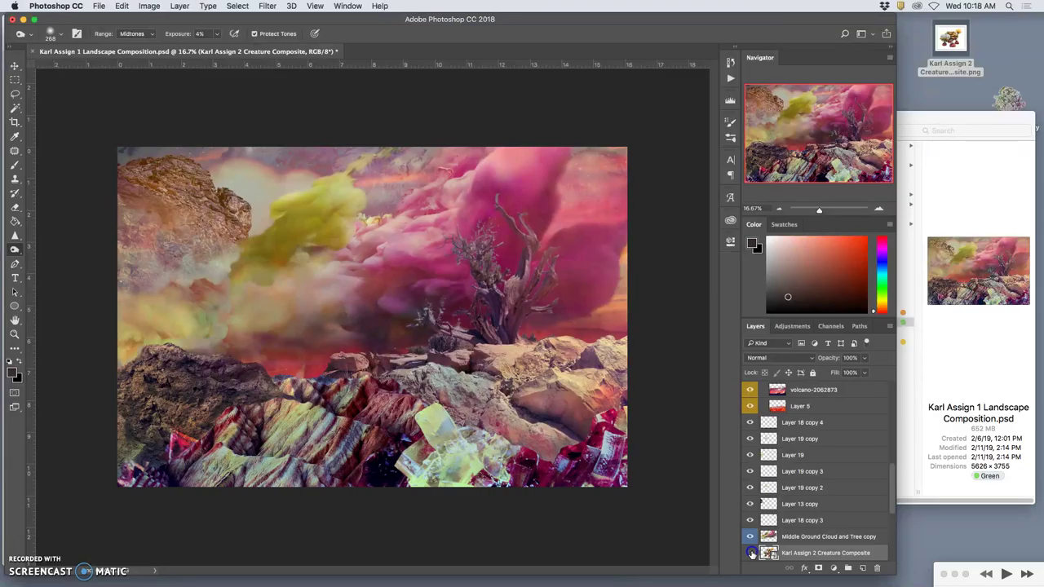
click(750, 553)
key(super+bracketright)
Step: Scroll the Layers panel and collapse the Far Background group
drag(468, 327, 486, 303)
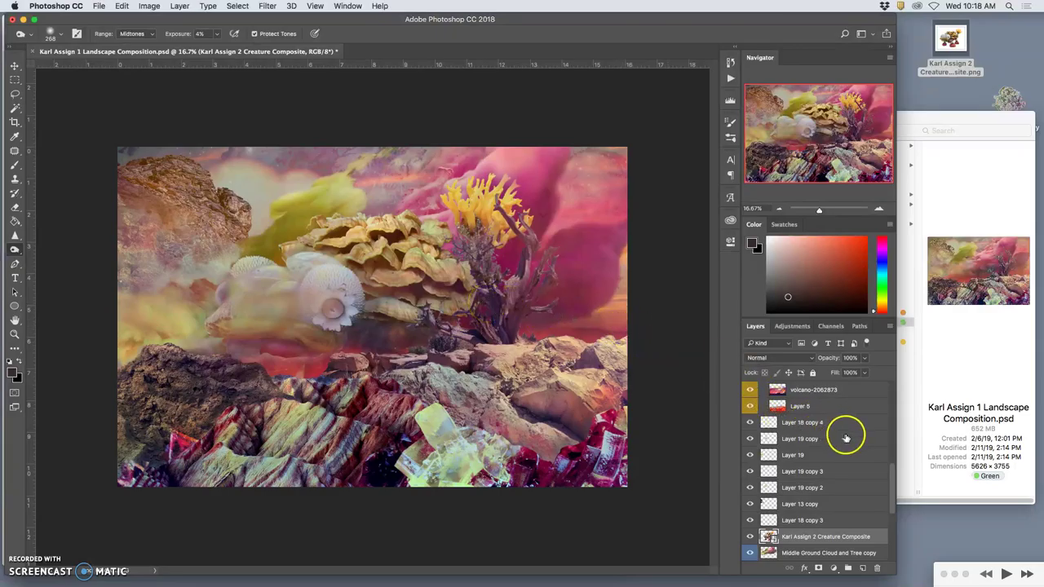
scroll(856, 440, down, 1)
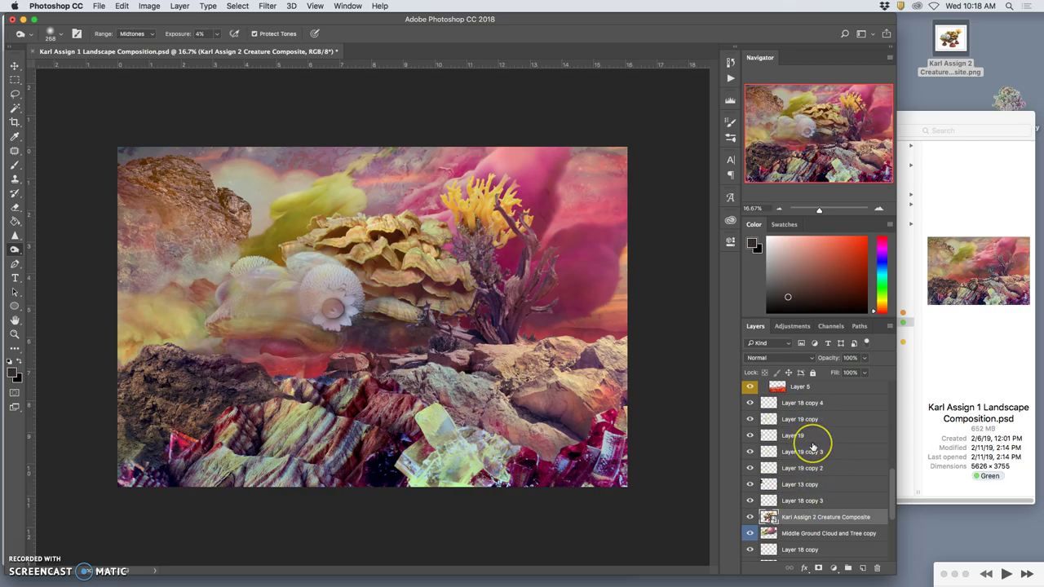
scroll(814, 447, down, 5)
scroll(783, 481, down, 1)
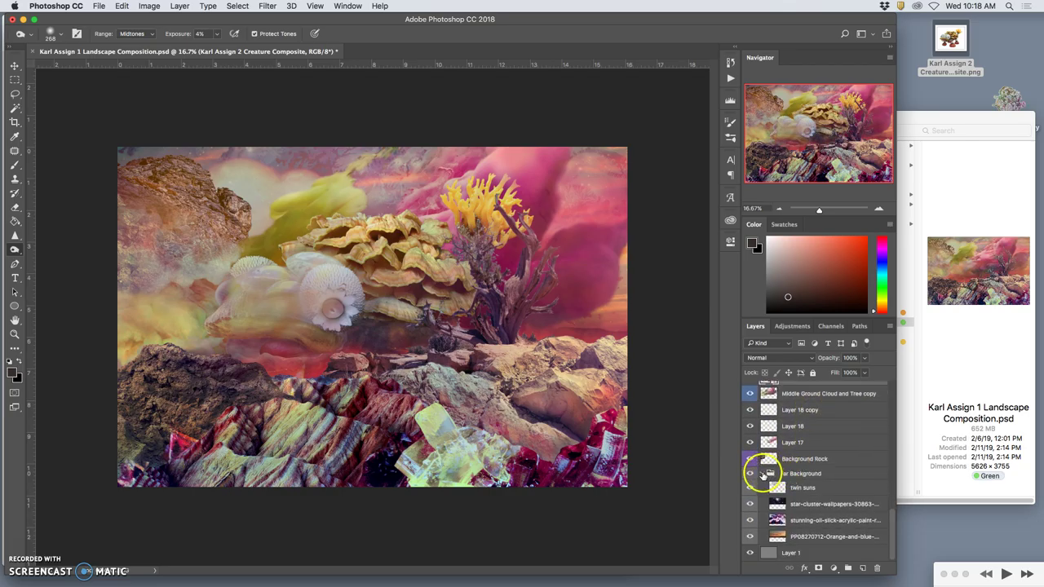
click(762, 477)
click(804, 476)
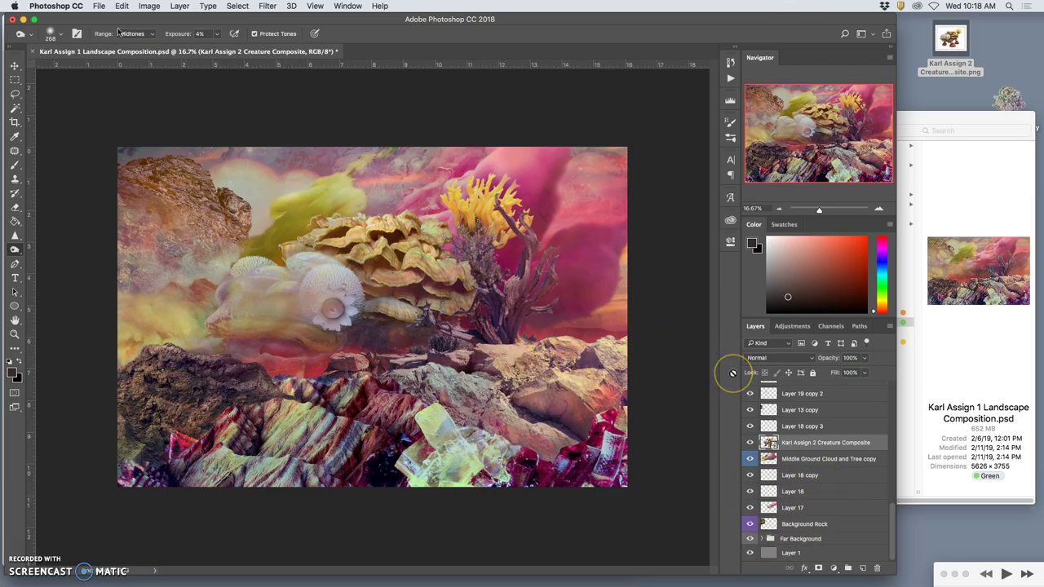
click(99, 5)
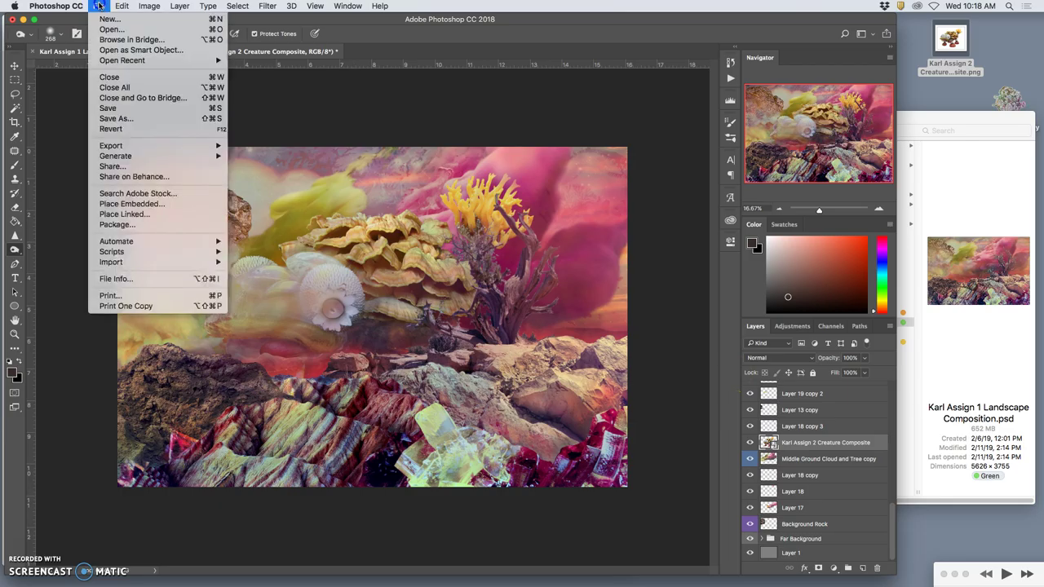
Step: Save As 'Karl Assign 3 Creaturescape Composition.psd' in the Desktop folder
click(165, 120)
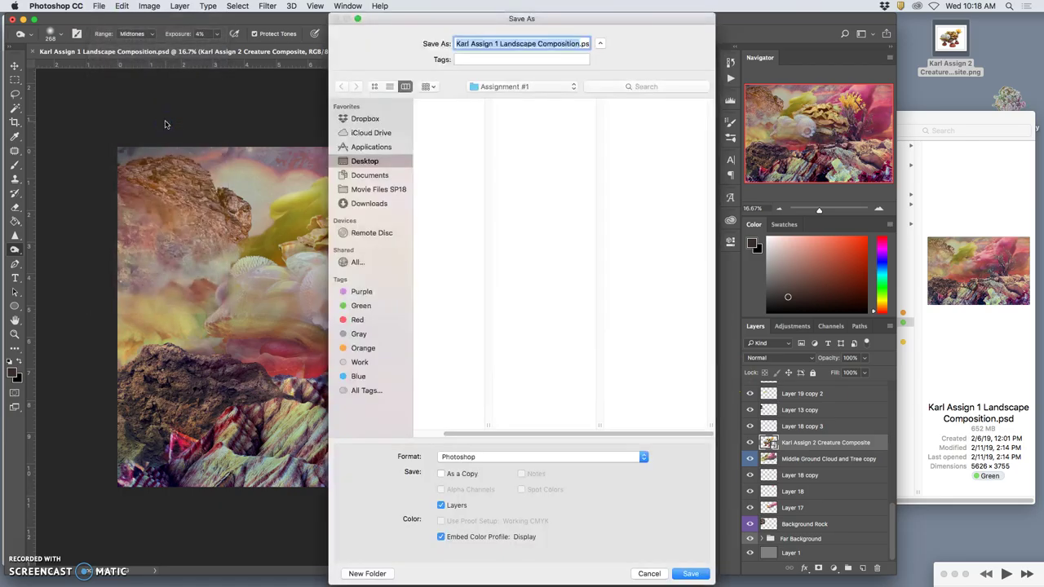
click(484, 43)
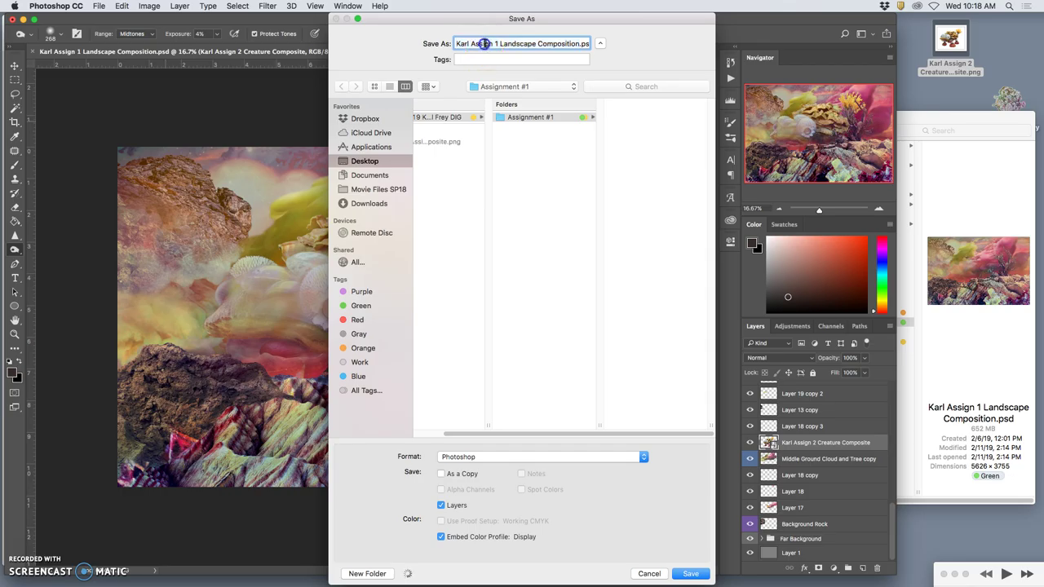
double_click(495, 43)
text(3 )
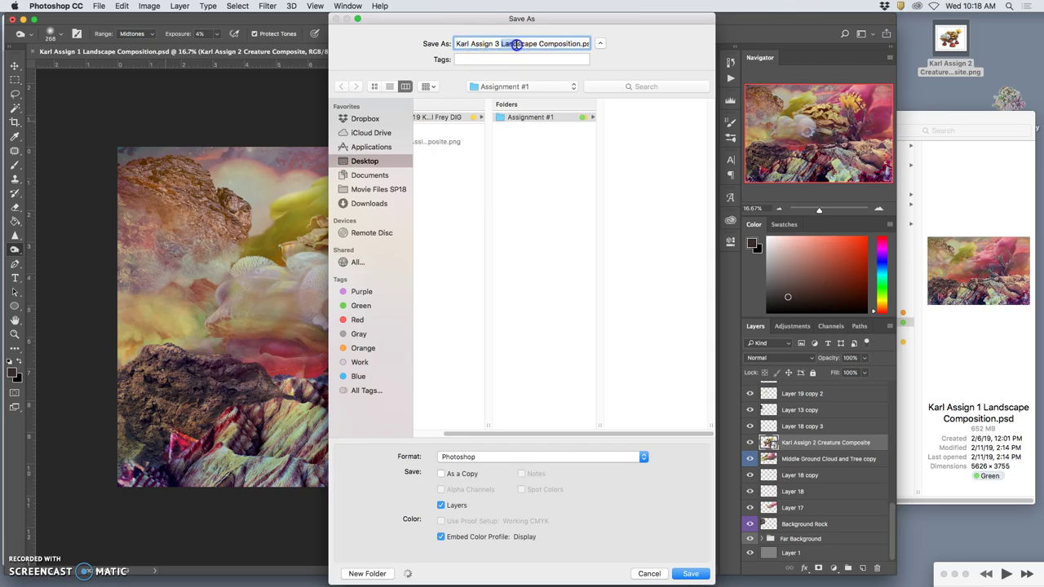
text(Creature)
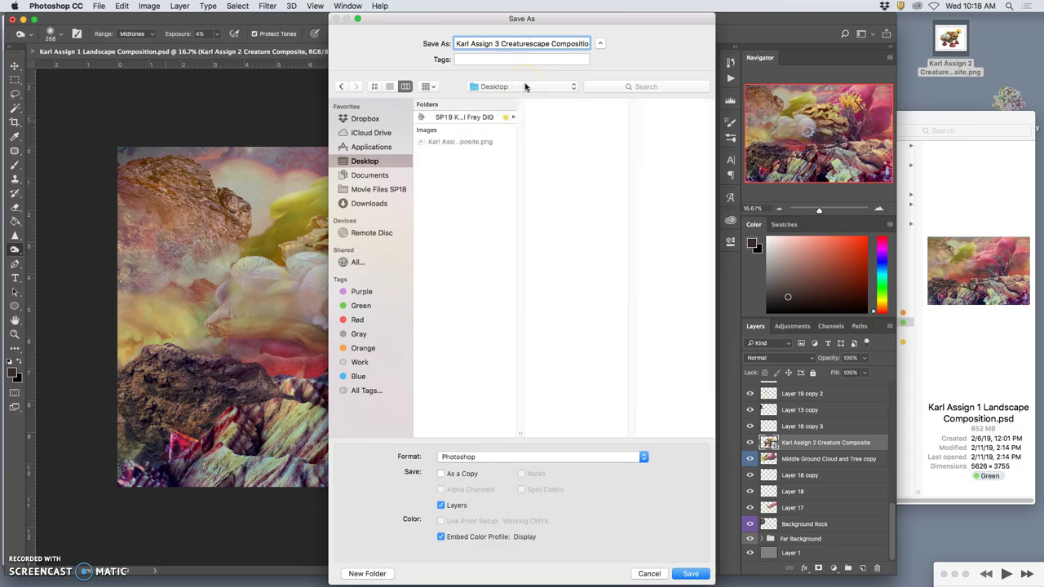
click(703, 575)
drag(554, 43, 646, 45)
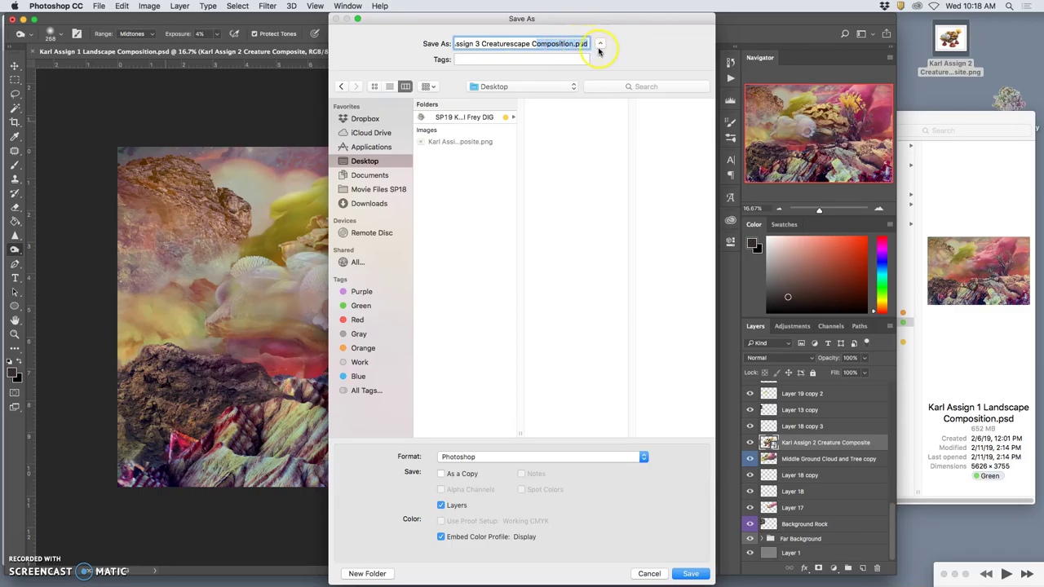
click(513, 44)
click(690, 573)
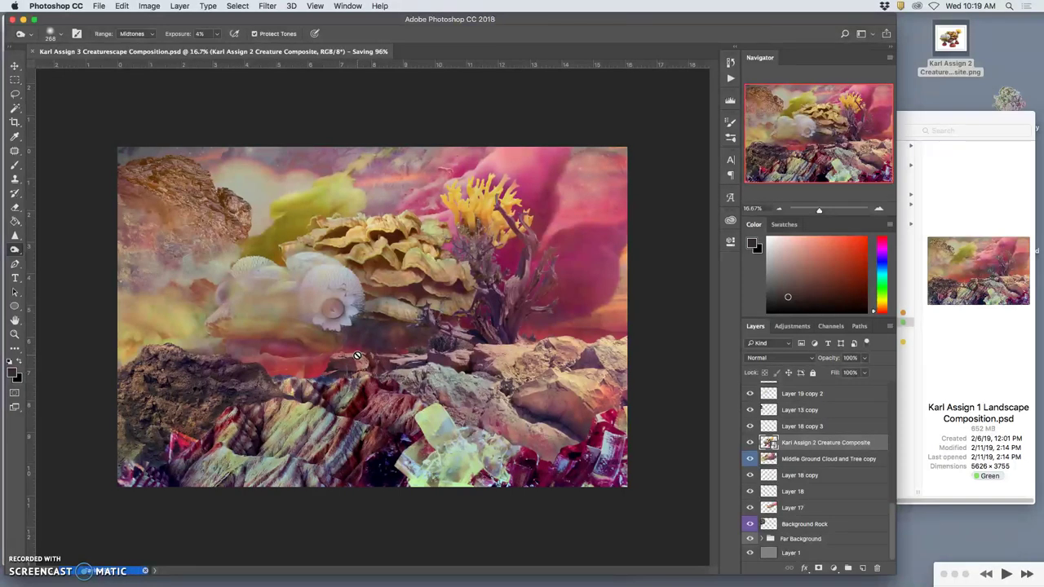
Step: Dodge the rocks and fungus lighter, then duplicate the Karl Assign 2 Creature Composite layer
mouse_move(357, 357)
mouse_down()
mouse_move(517, 338)
mouse_move(299, 356)
mouse_move(427, 270)
mouse_move(429, 315)
mouse_move(432, 288)
mouse_move(429, 306)
mouse_up()
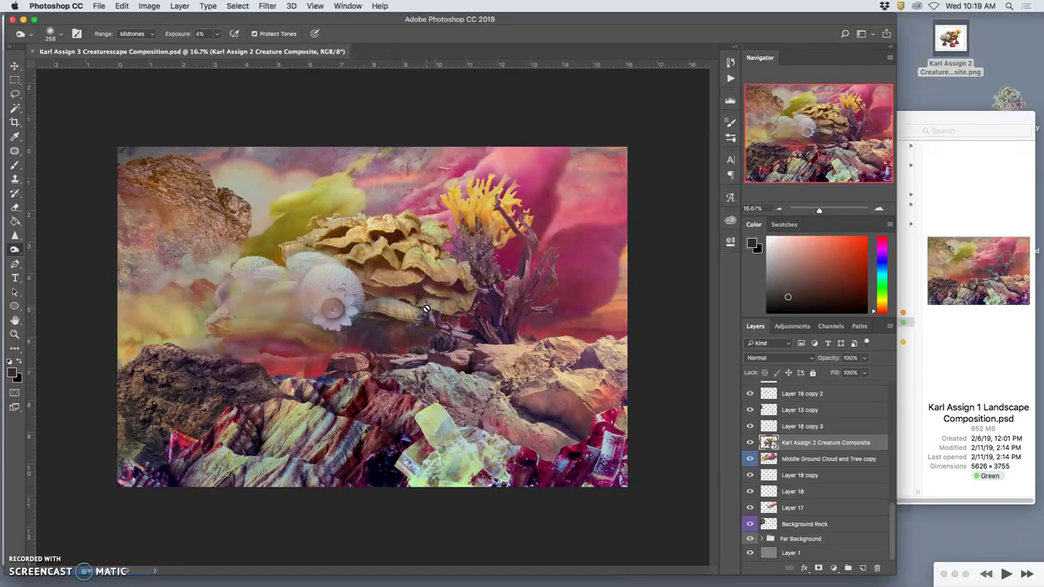
mouse_move(427, 310)
mouse_down()
mouse_move(402, 294)
mouse_move(420, 306)
mouse_move(426, 284)
mouse_move(450, 295)
mouse_move(435, 317)
mouse_move(397, 311)
mouse_move(363, 347)
mouse_move(397, 343)
mouse_move(399, 331)
mouse_move(441, 367)
mouse_move(563, 404)
mouse_move(748, 452)
mouse_move(789, 445)
mouse_up()
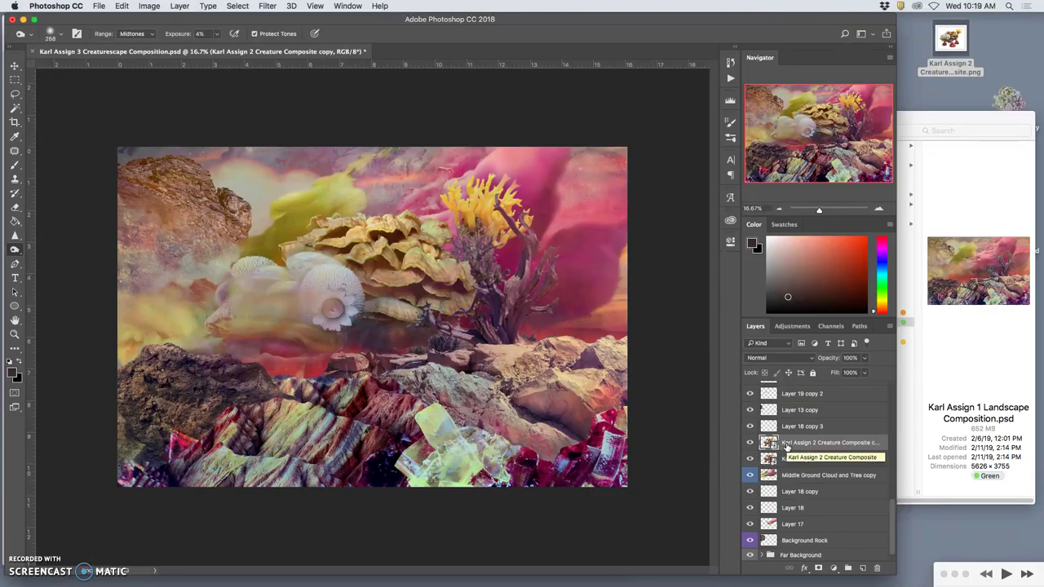
drag(788, 445, 756, 447)
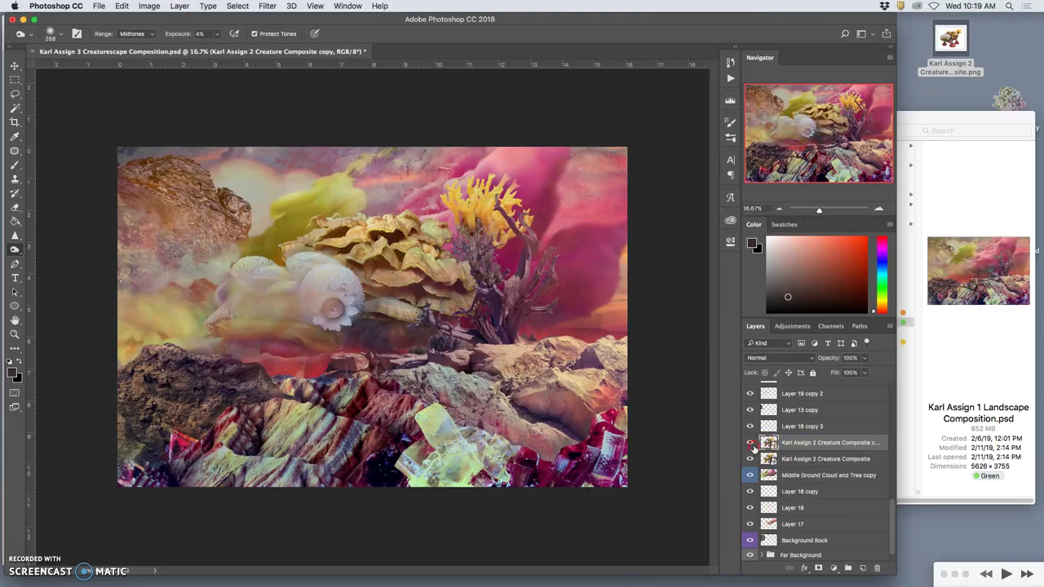
Step: Label the creature copy, Middle Ground Cloud and Tree copy, and original creature layers blue
right_click(757, 447)
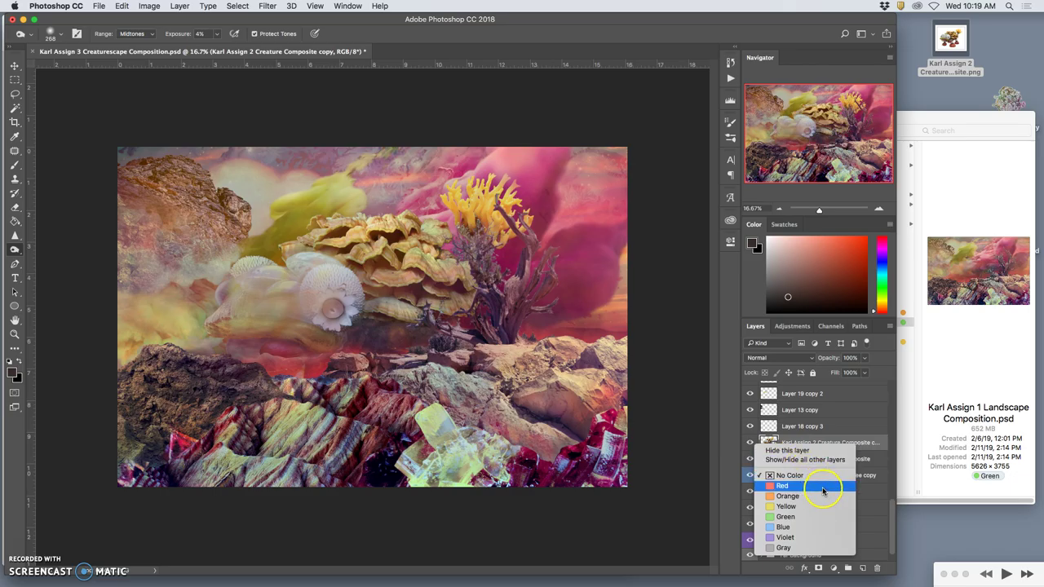
click(789, 528)
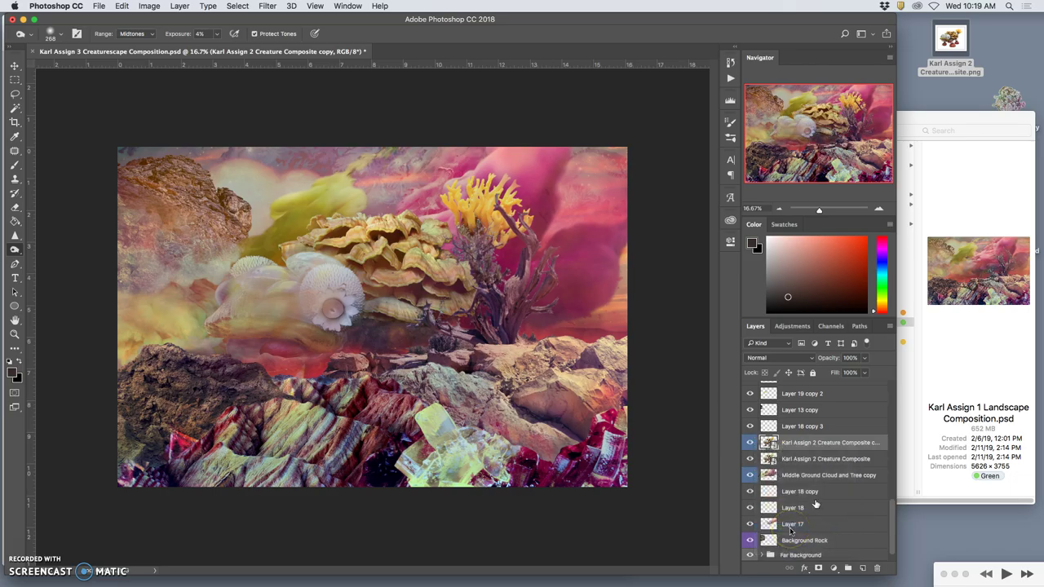
right_click(754, 479)
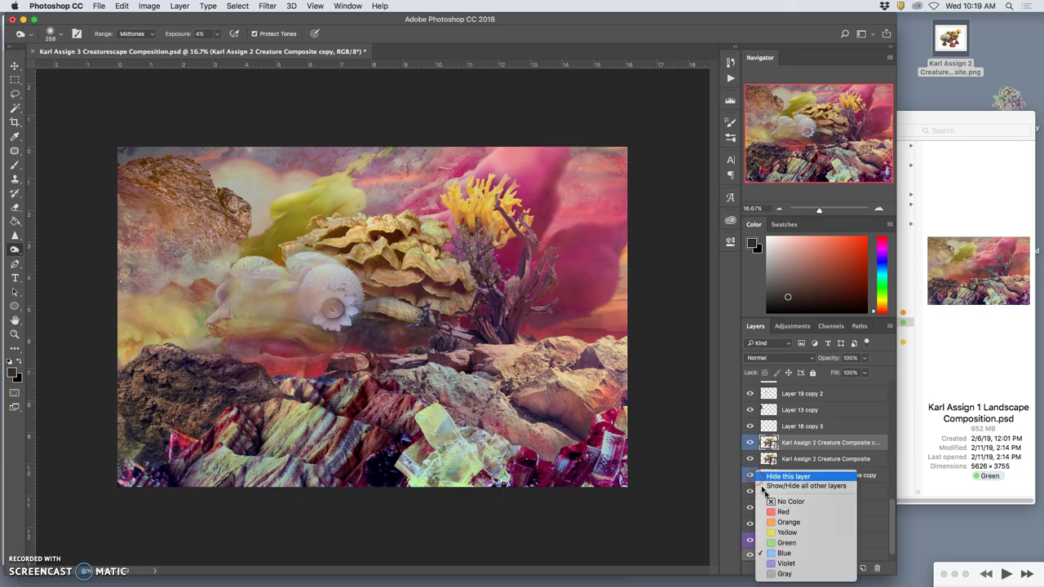
click(785, 560)
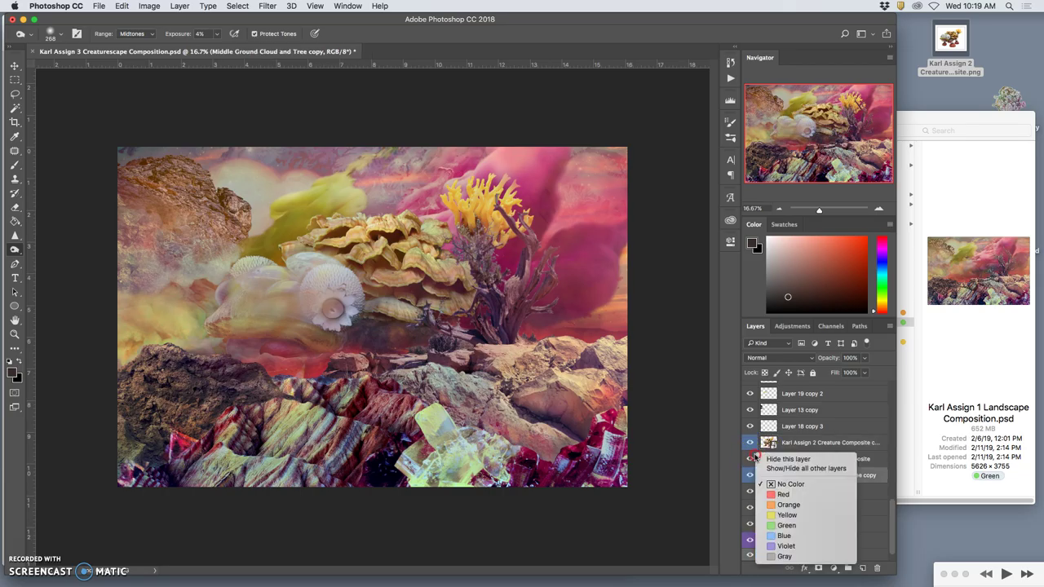
right_click(753, 458)
click(785, 536)
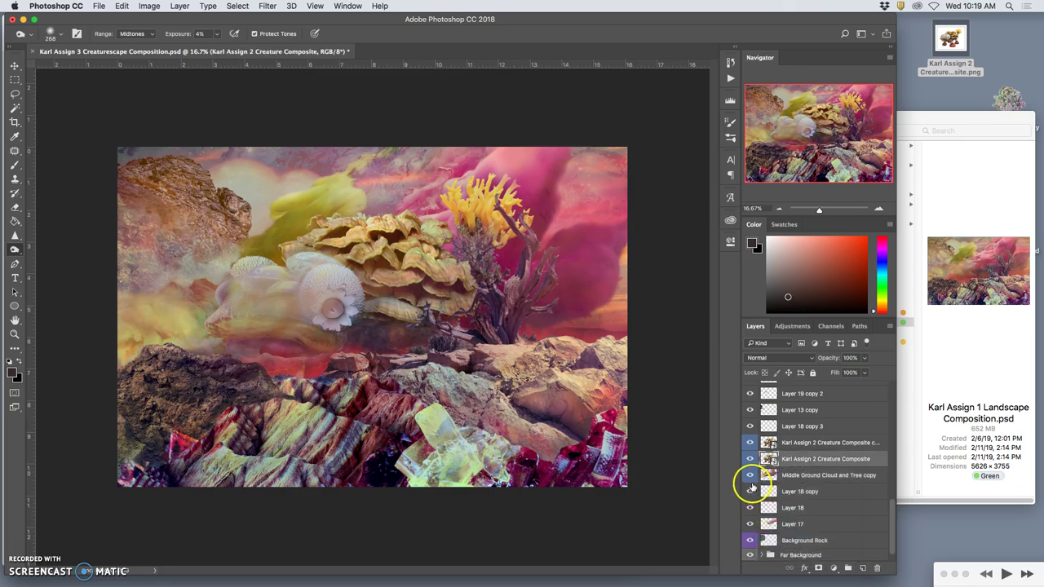
Step: Toggle Middle Ground Cloud and Tree copy visibility, then select the creature composite copy layer
click(749, 474)
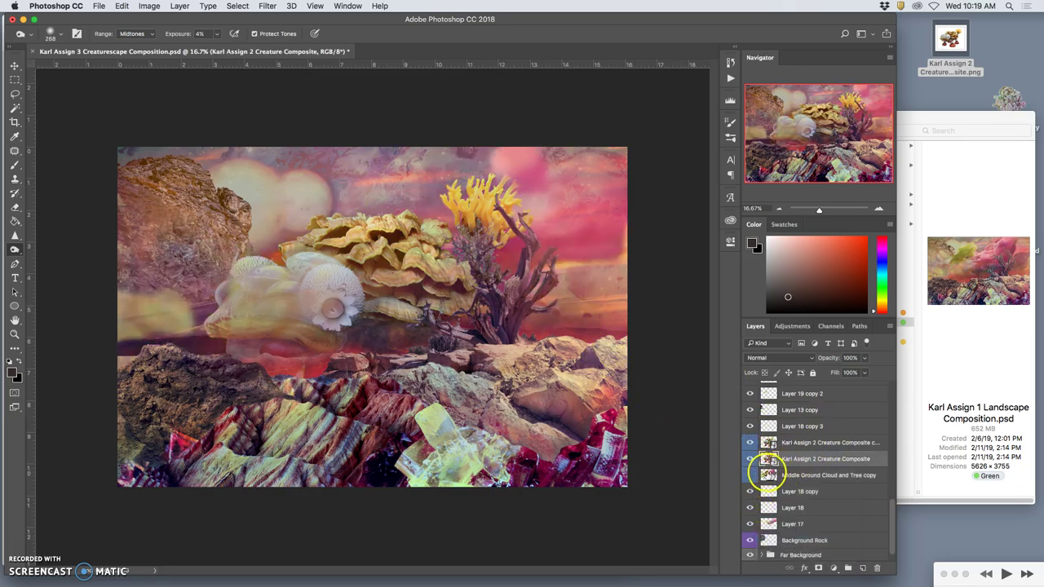
click(752, 474)
click(751, 473)
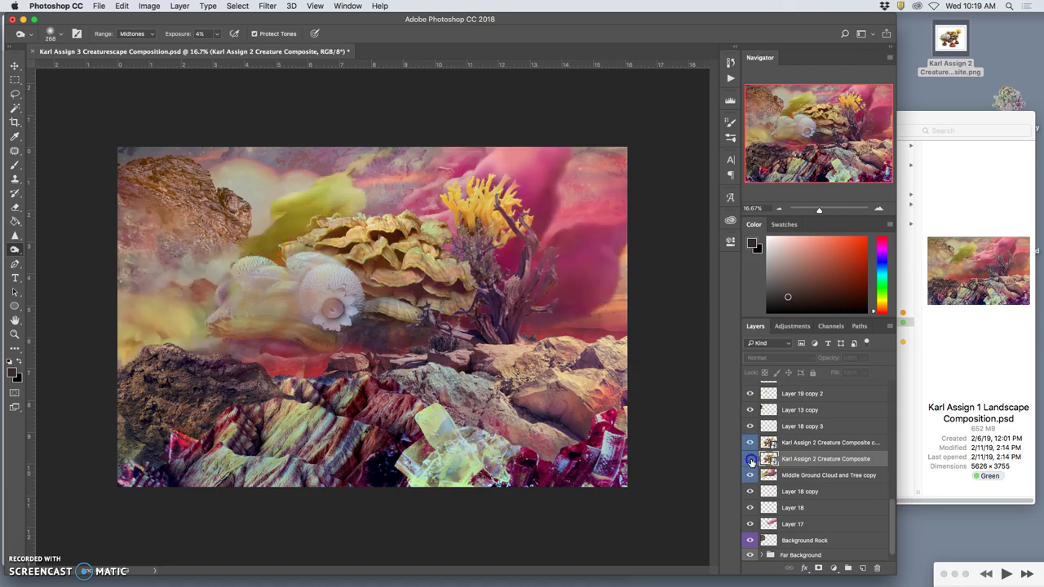
click(809, 443)
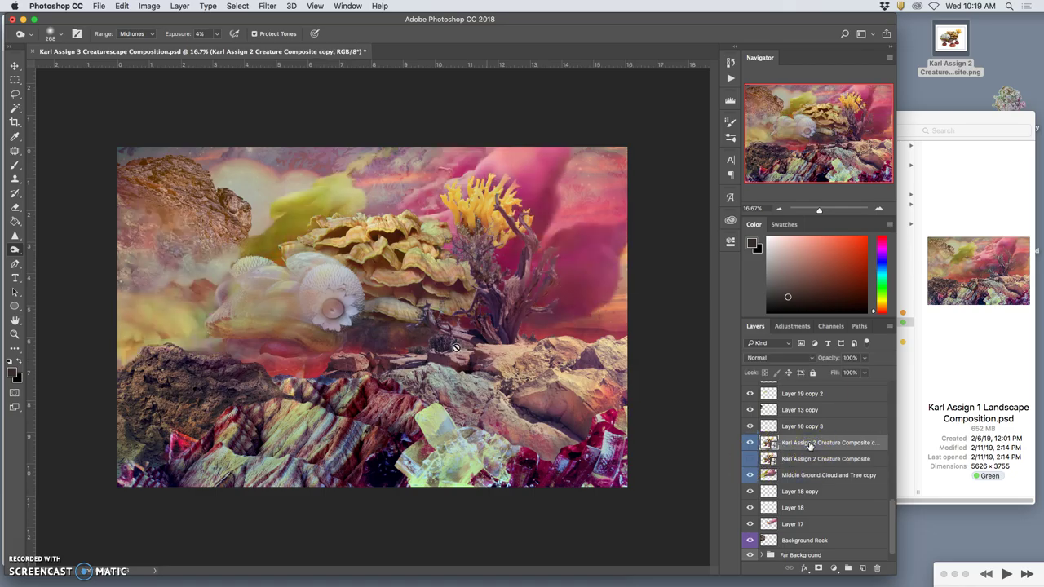
Step: Free-transform the creature copy down to about 44% and move it right beside the dead tree
key(super+z)
key(super+t)
click(577, 151)
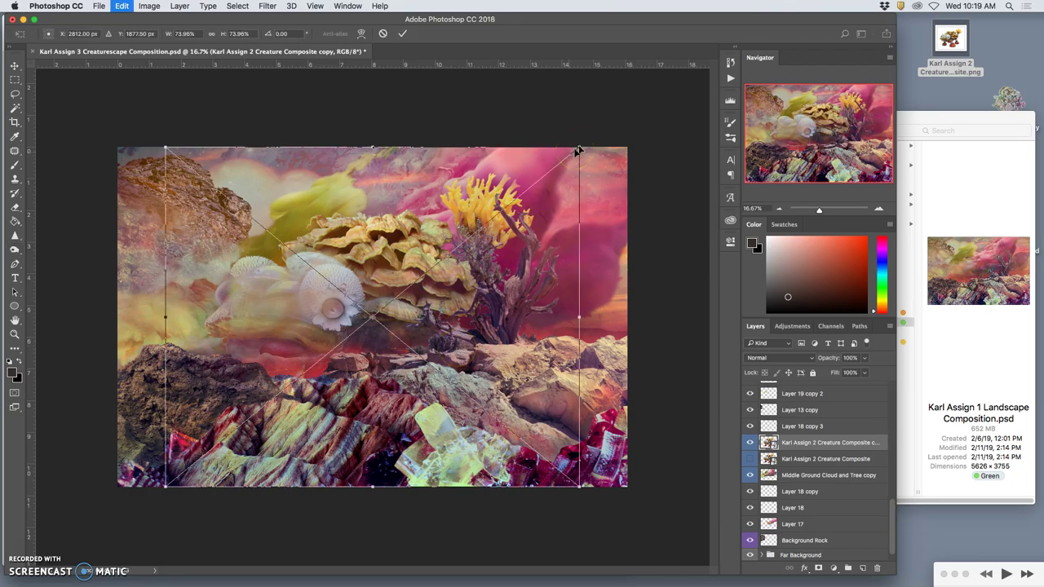
drag(575, 151, 511, 189)
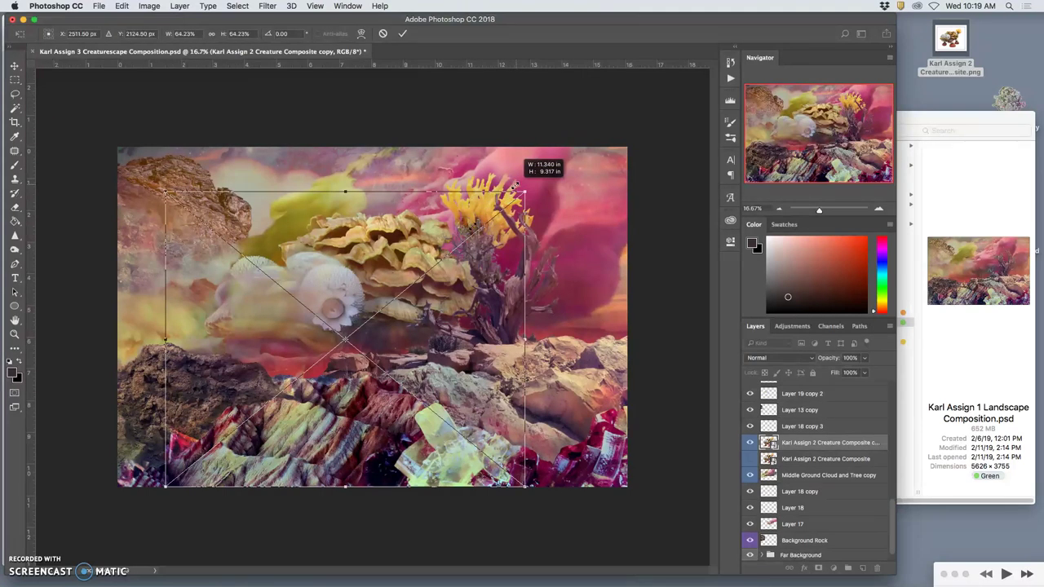
drag(515, 186, 463, 229)
click(361, 303)
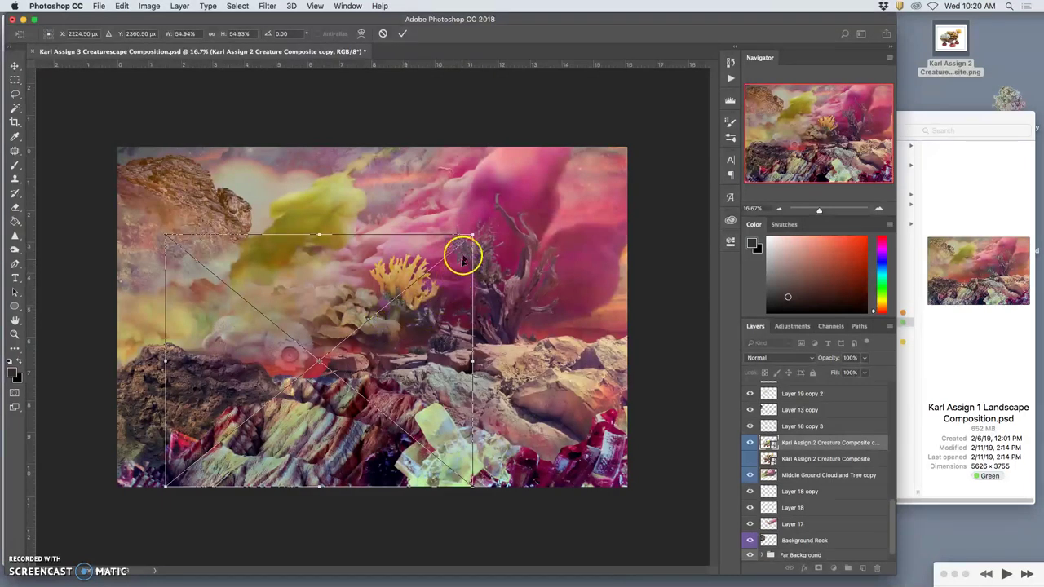
drag(472, 235, 410, 285)
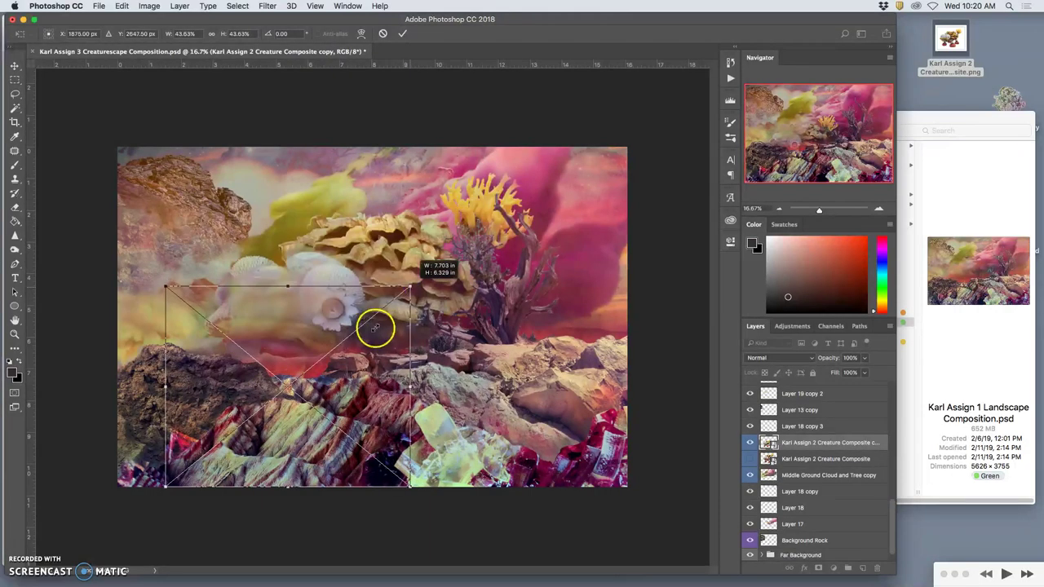
drag(349, 318, 401, 321)
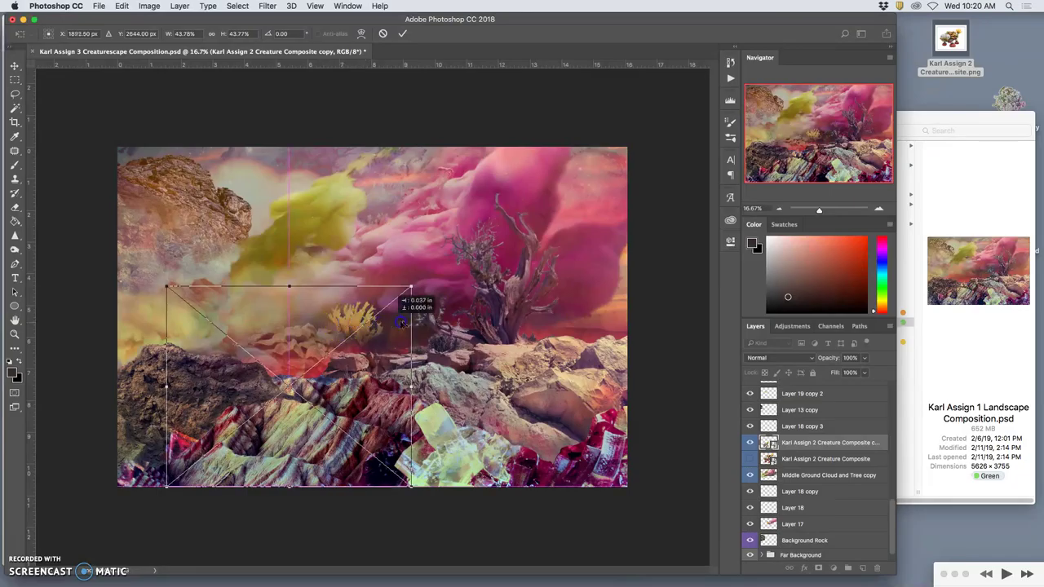
drag(471, 319, 543, 320)
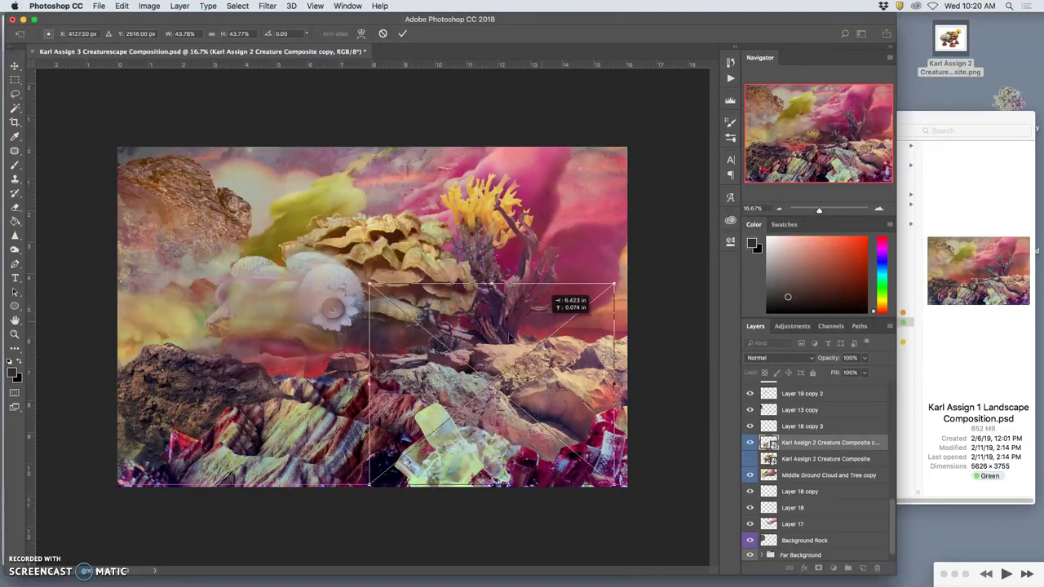
click(467, 346)
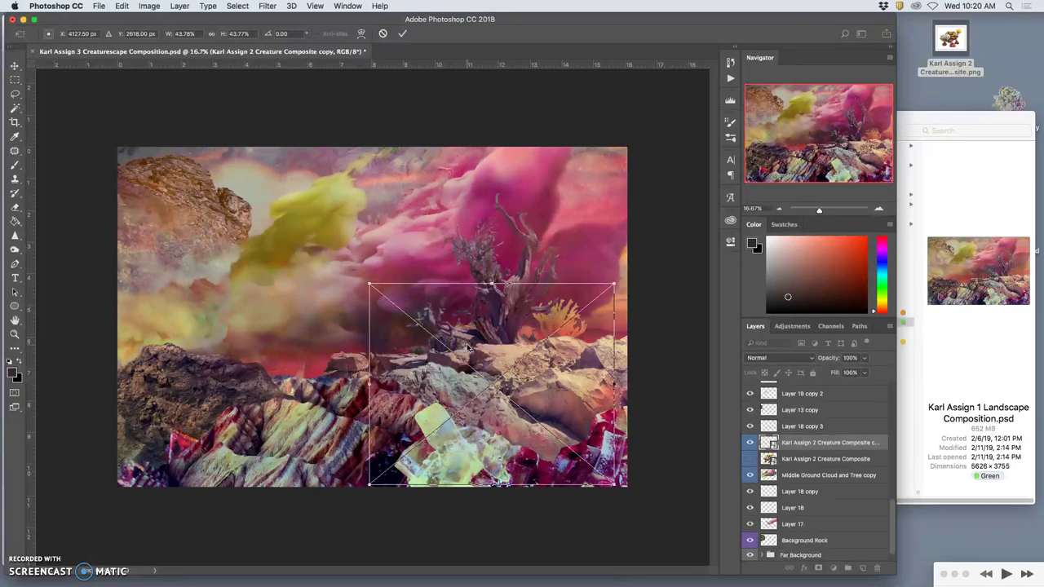
key(Return)
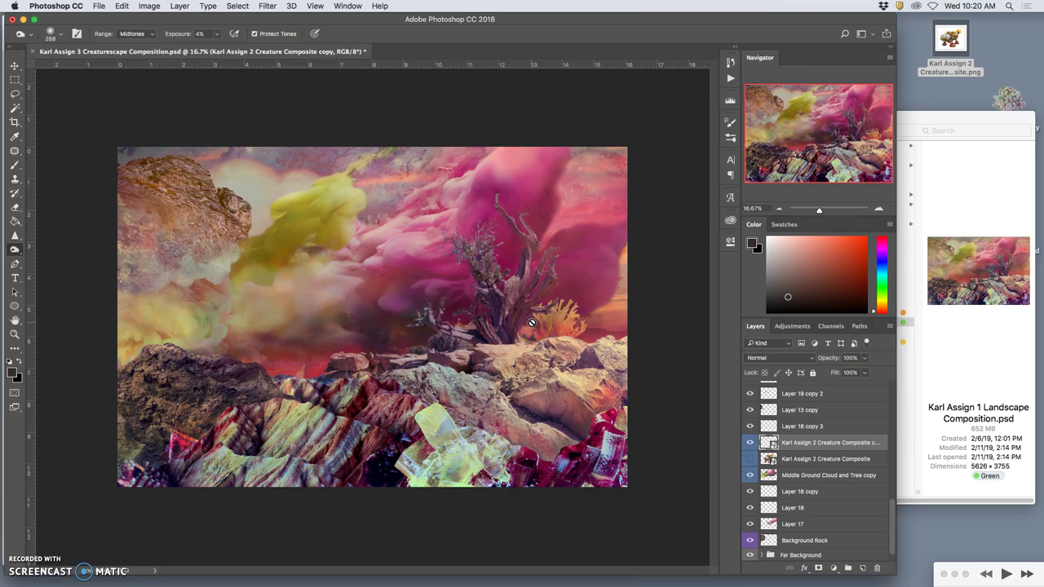
Step: Raise the creature layer six slots up the stack, in front of the landscape
key(ctrl+bracketright)
key(ctrl+bracketright)
key(ctrl+bracketright)
key(ctrl+bracketright)
key(ctrl+bracketright)
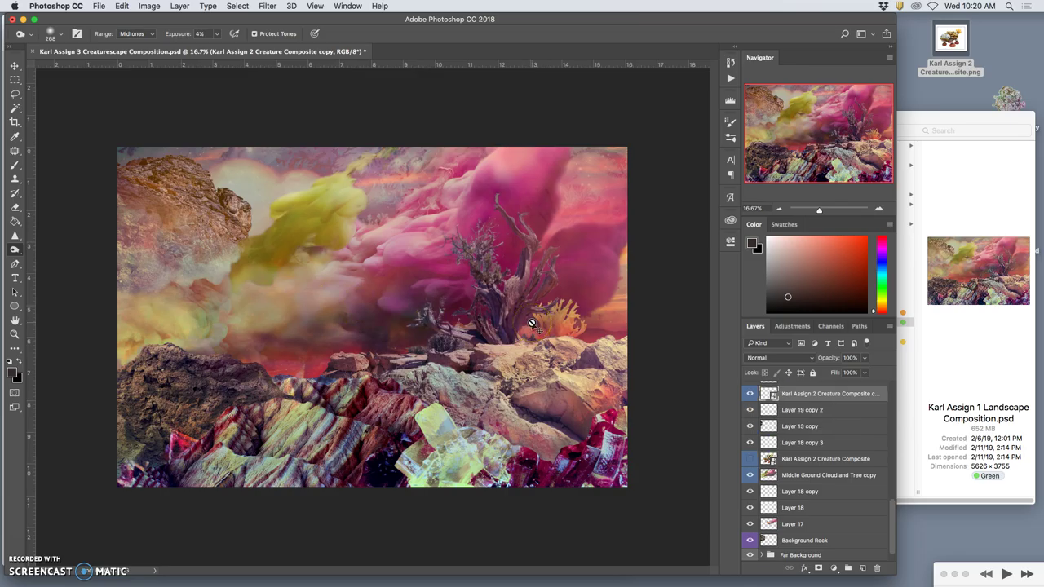
key(ctrl+bracketright)
key(ctrl+bracketright)
key(ctrl+bracketright)
key(ctrl+bracketright)
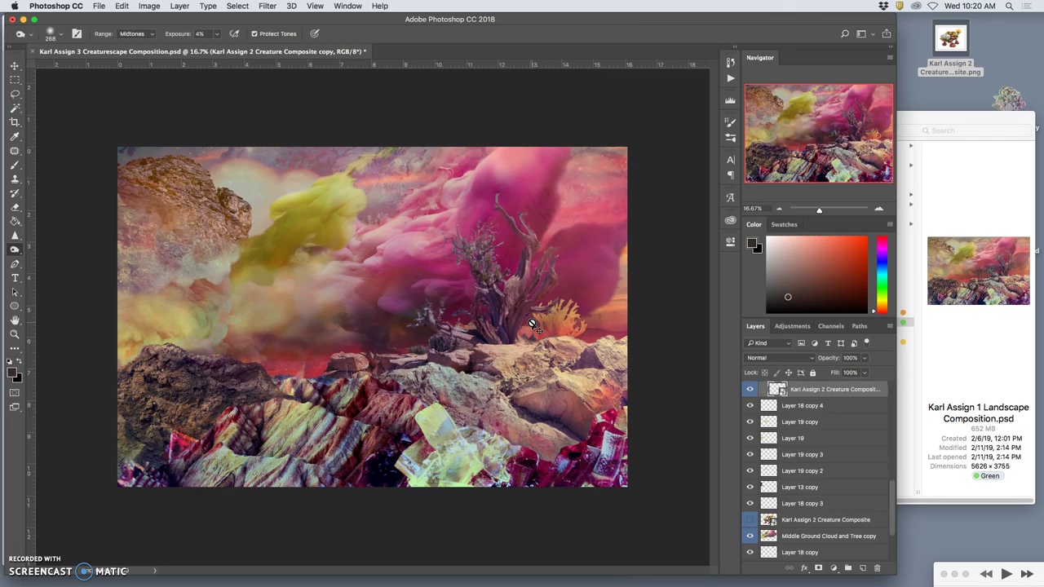
key(ctrl+bracketright)
key(ctrl+bracketright)
key(ctrl+bracketright)
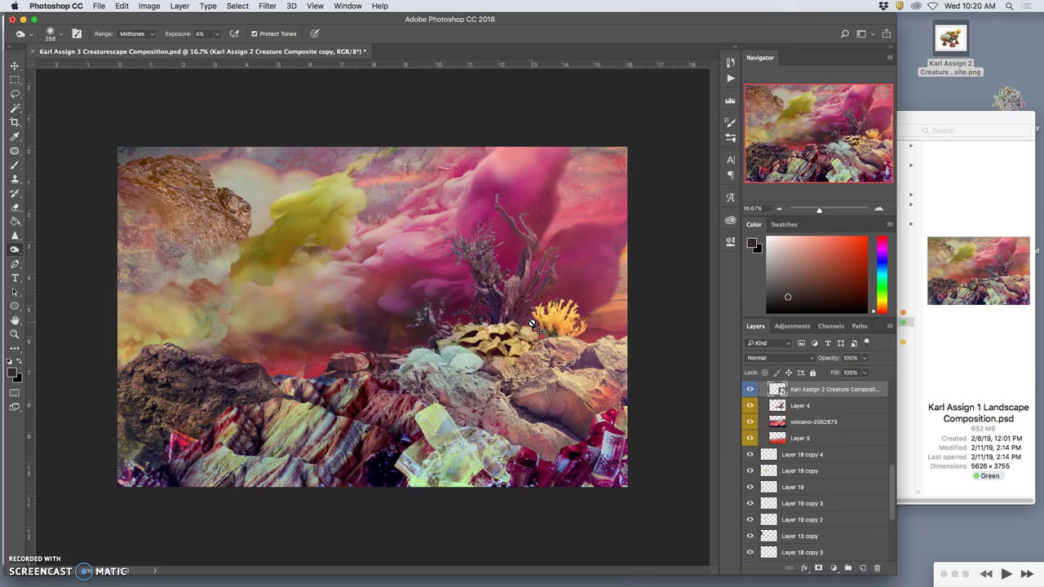
key(ctrl+bracketright)
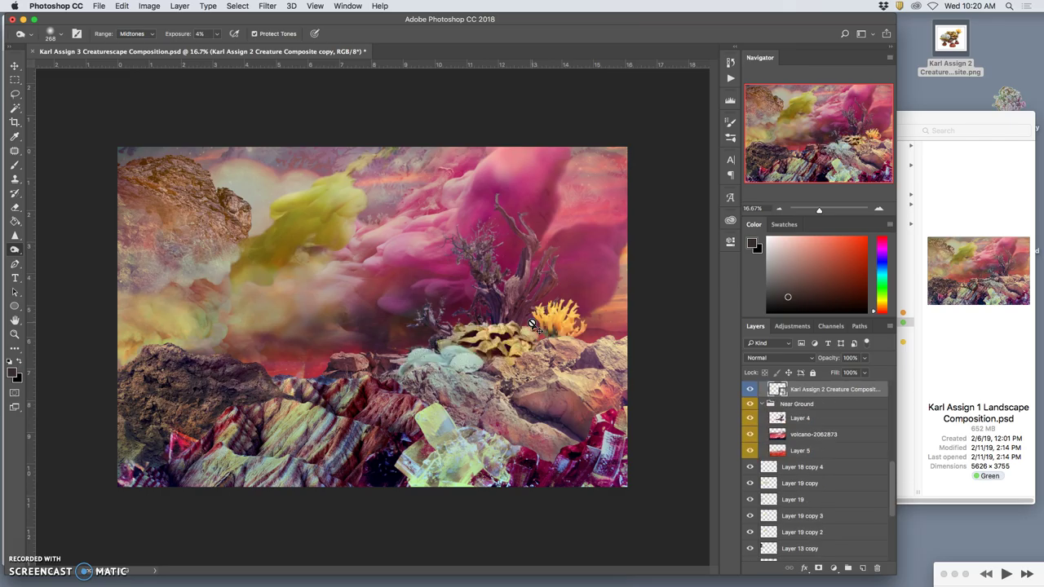
key(ctrl+bracketright)
key(ctrl+bracketright)
key(ctrl+bracketright)
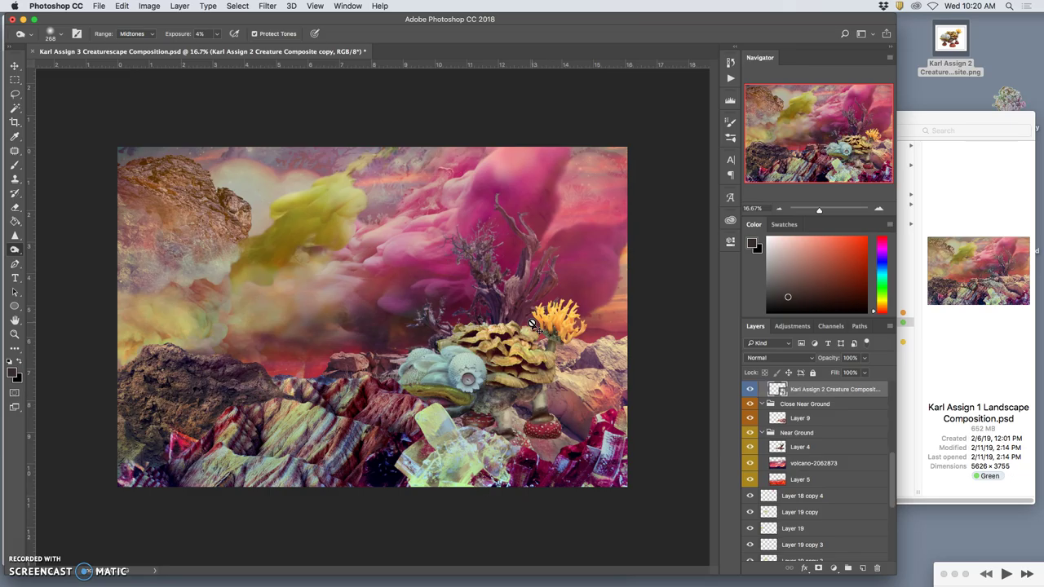
key(ctrl+bracketright)
key(ctrl+bracketright)
key(ctrl+bracketright)
key(ctrl+bracketright)
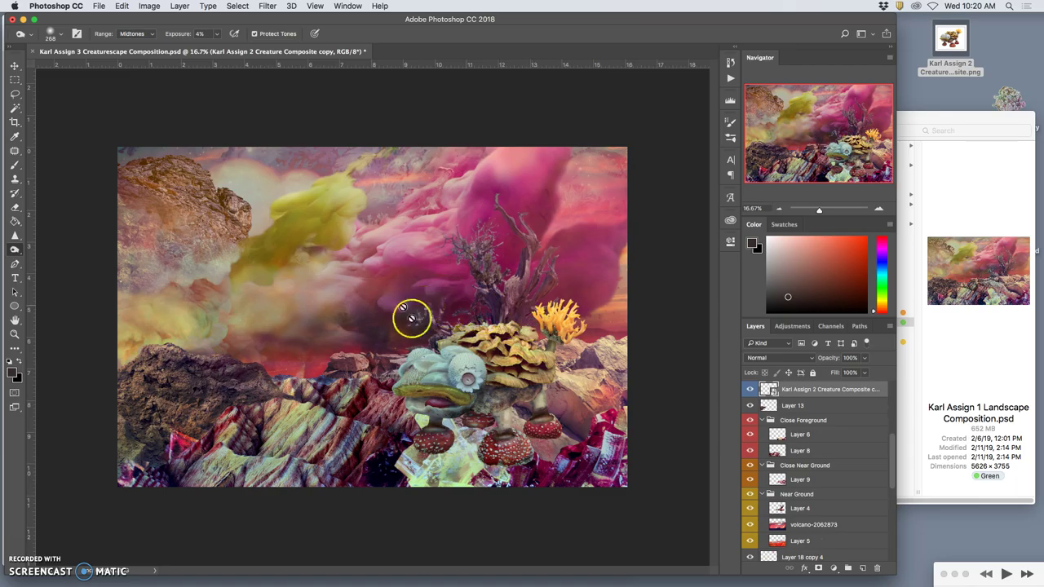
Step: Step the creature into Close Foreground, position it right of centre on the rocks, and Option-drag a duplicate
click(15, 69)
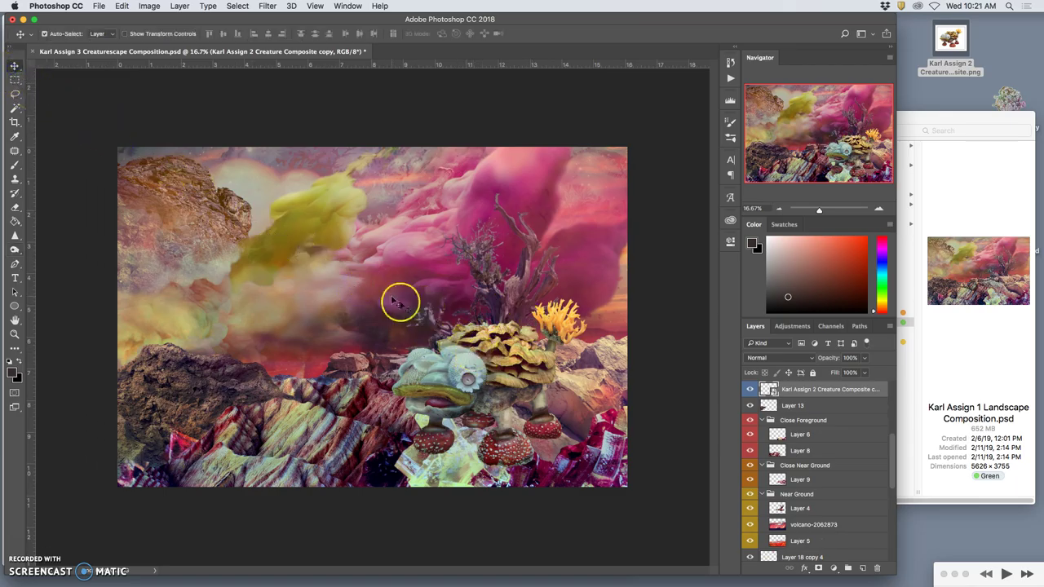
drag(488, 369, 476, 371)
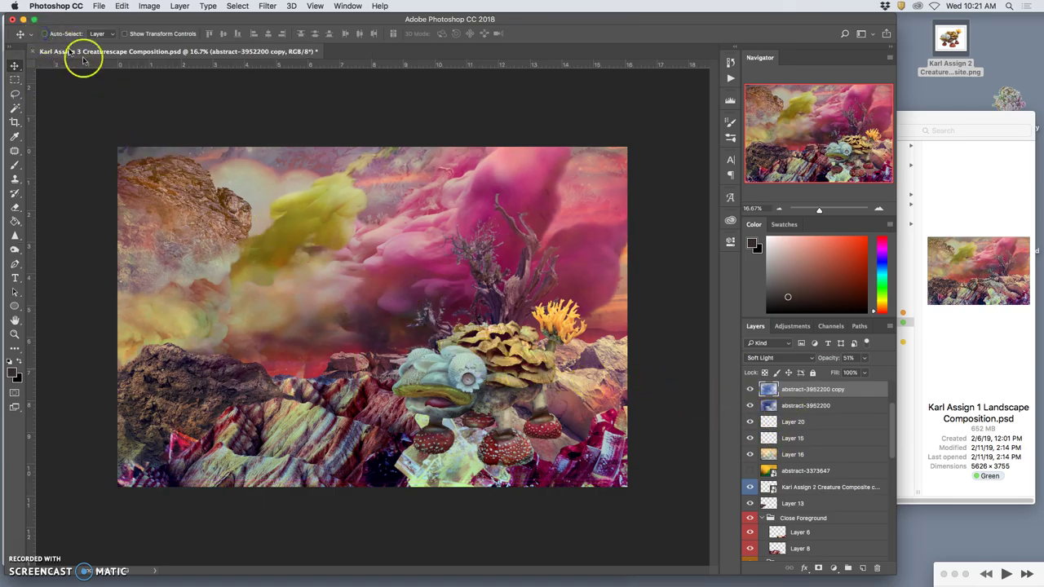
click(803, 486)
drag(507, 375, 534, 376)
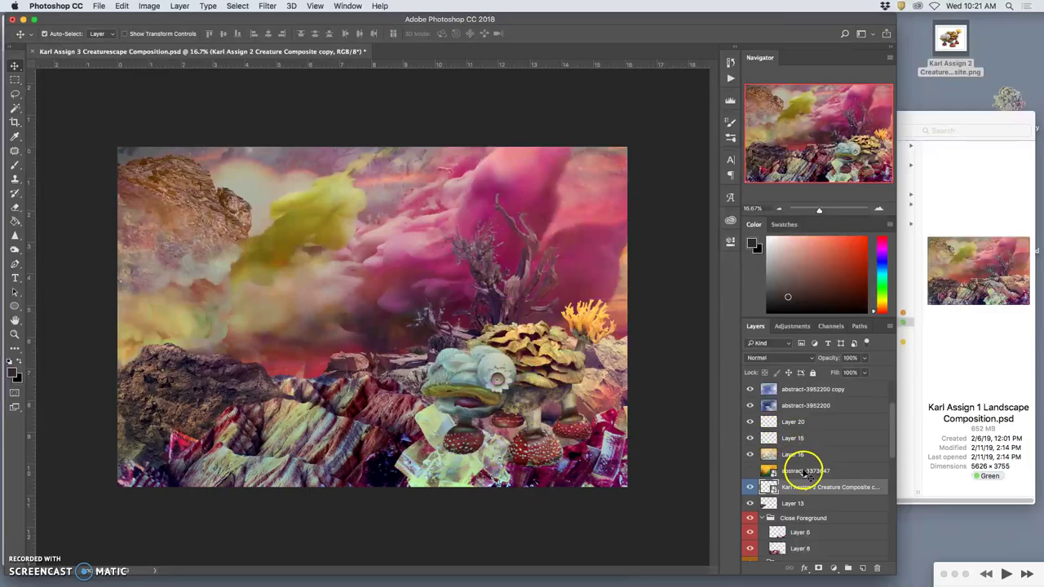
key(super+bracketleft)
key(super+bracketleft)
key(super+bracketleft)
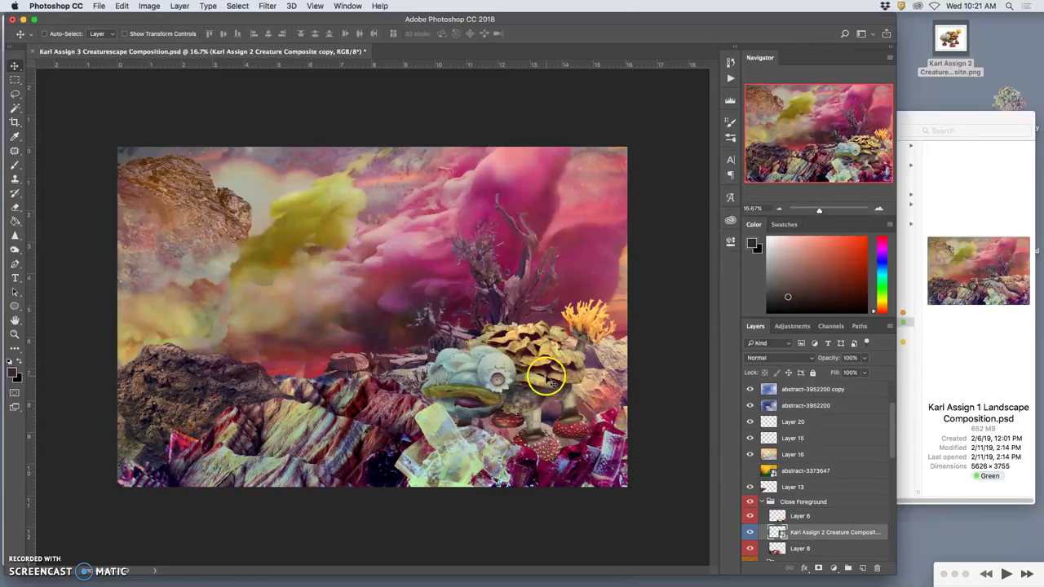
drag(546, 373, 544, 376)
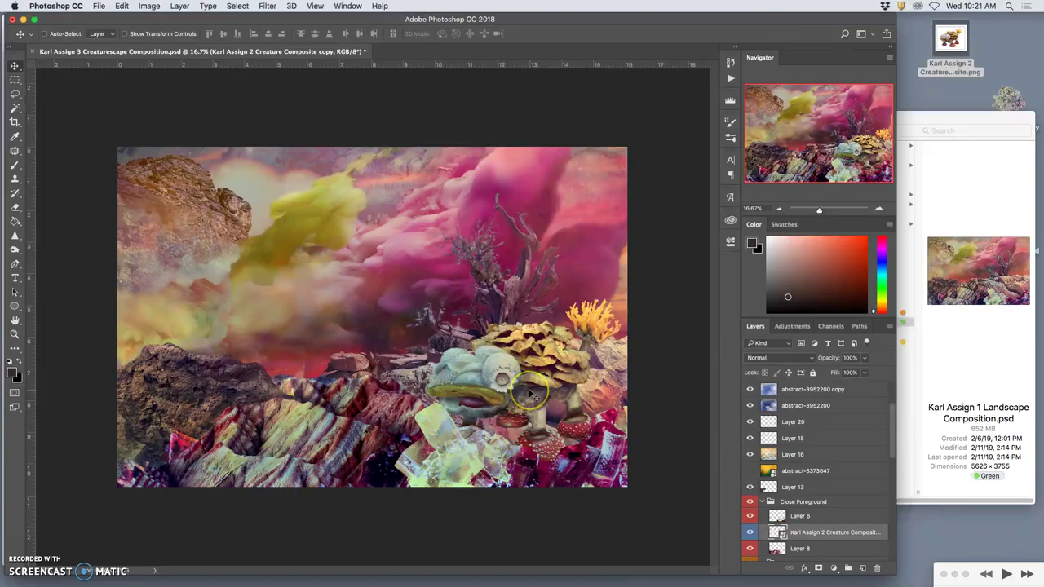
alt+drag(531, 396, 534, 394)
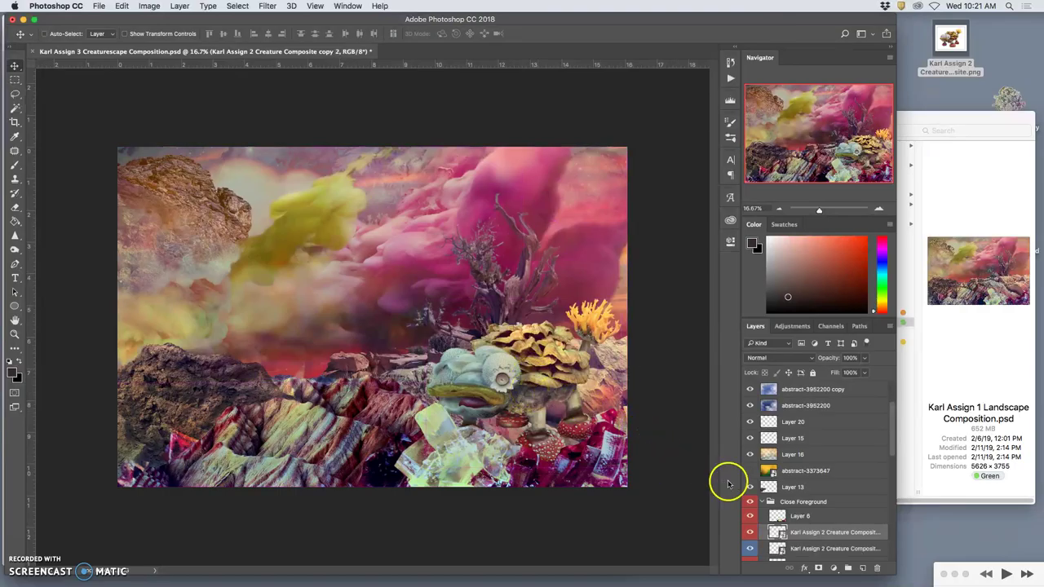
Step: Flip the duplicate creature horizontally, rotate it about -3°, and move it onto the left rocks
key(super+t)
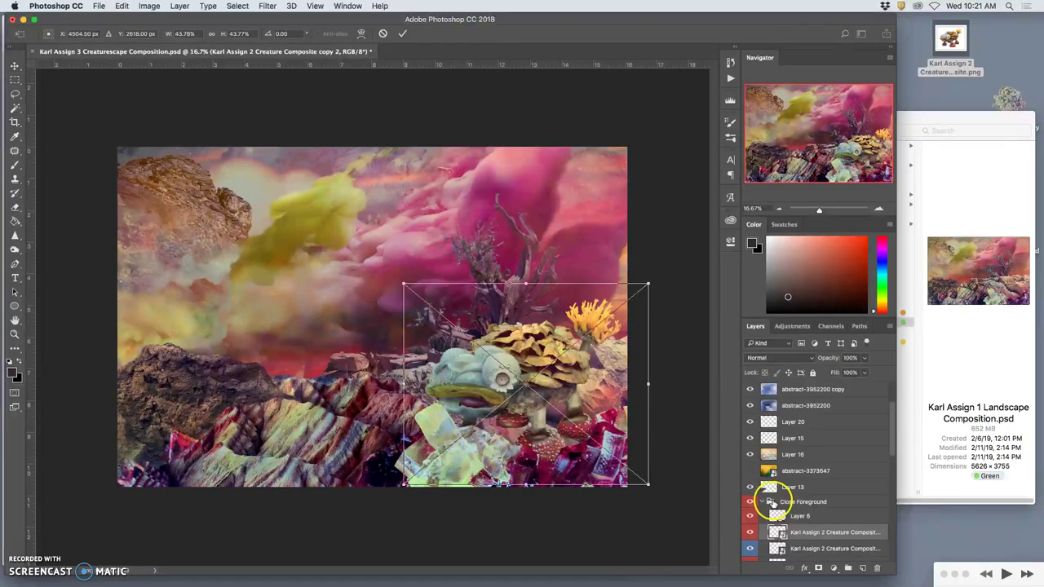
right_click(565, 381)
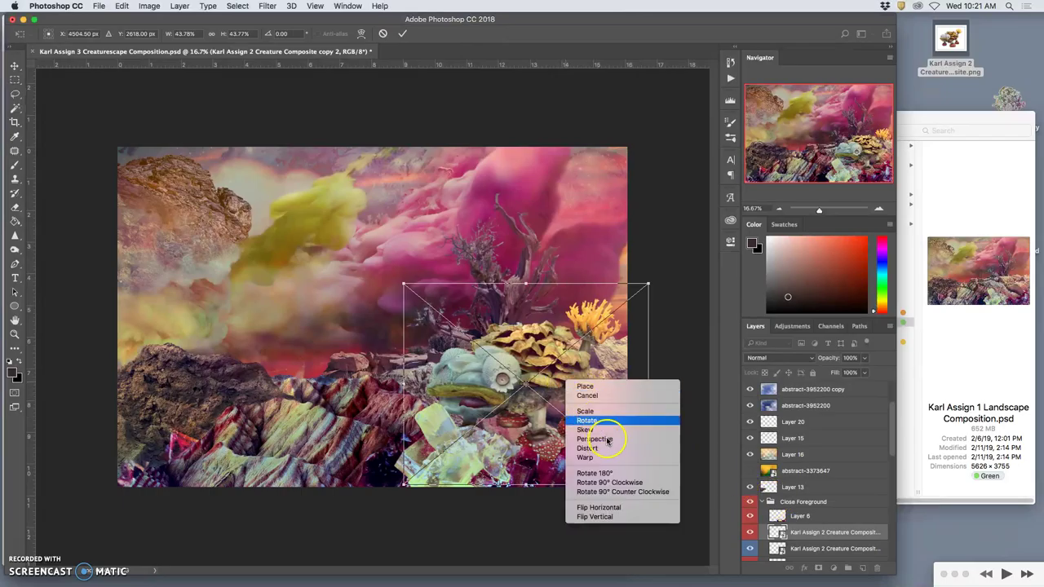
click(613, 508)
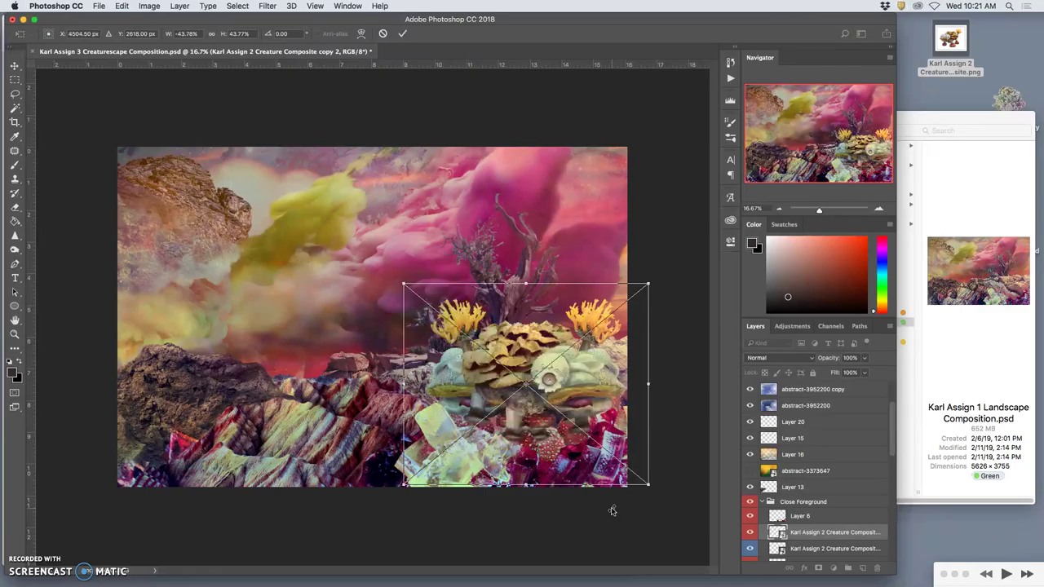
drag(554, 378, 324, 357)
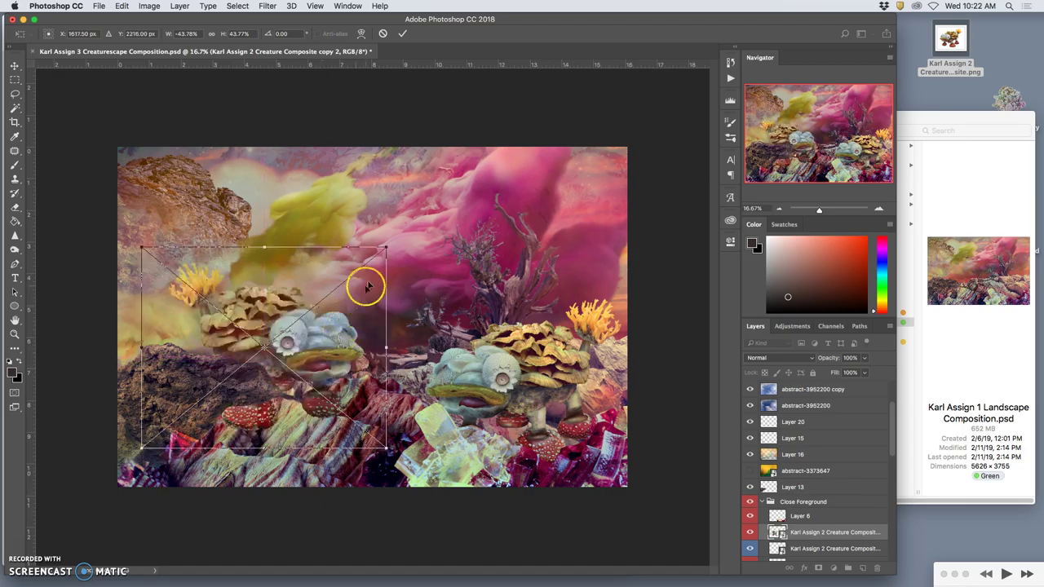
drag(391, 237, 385, 229)
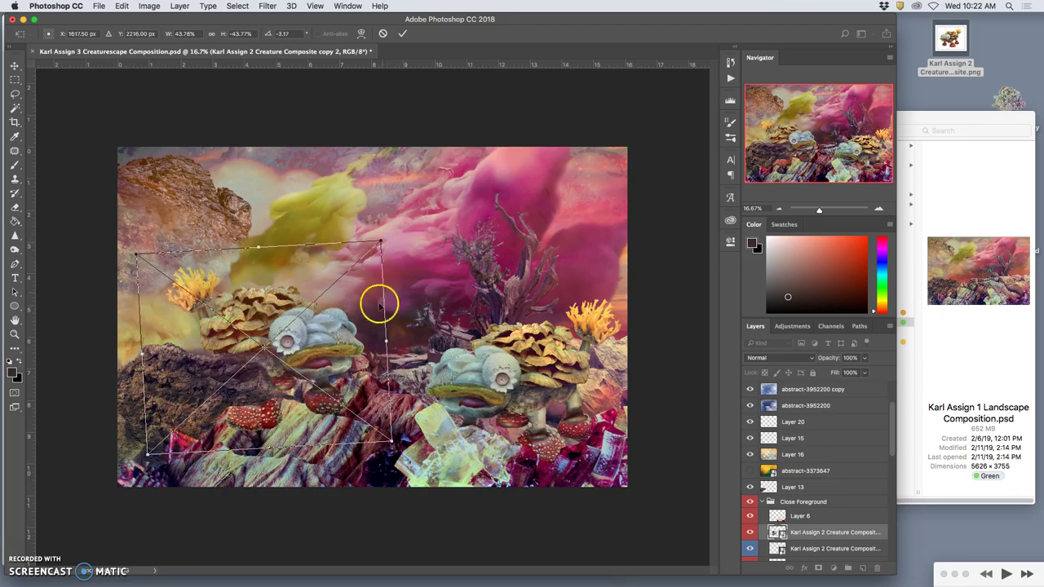
drag(326, 340, 311, 327)
click(372, 347)
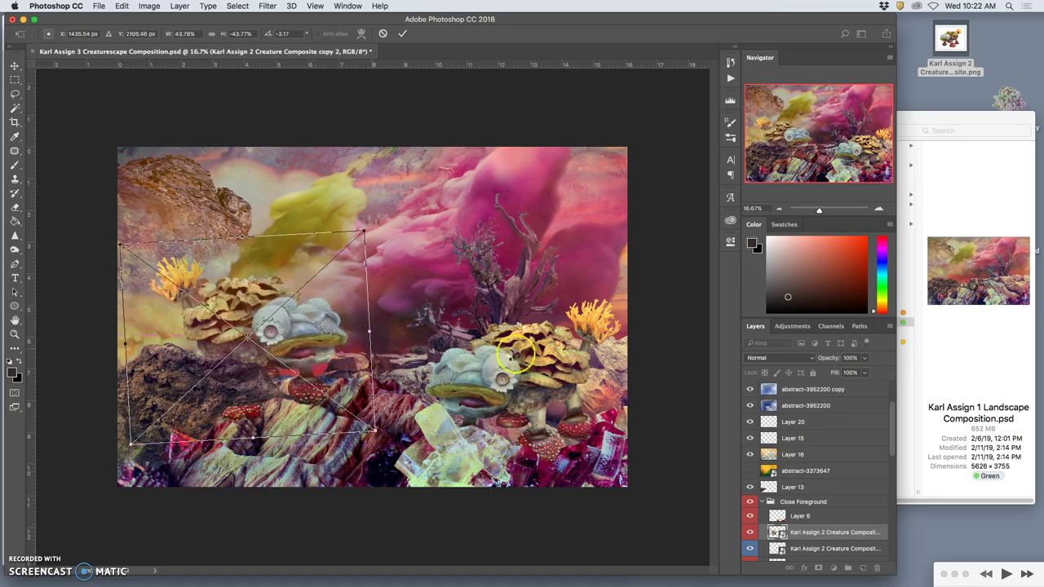
key(Return)
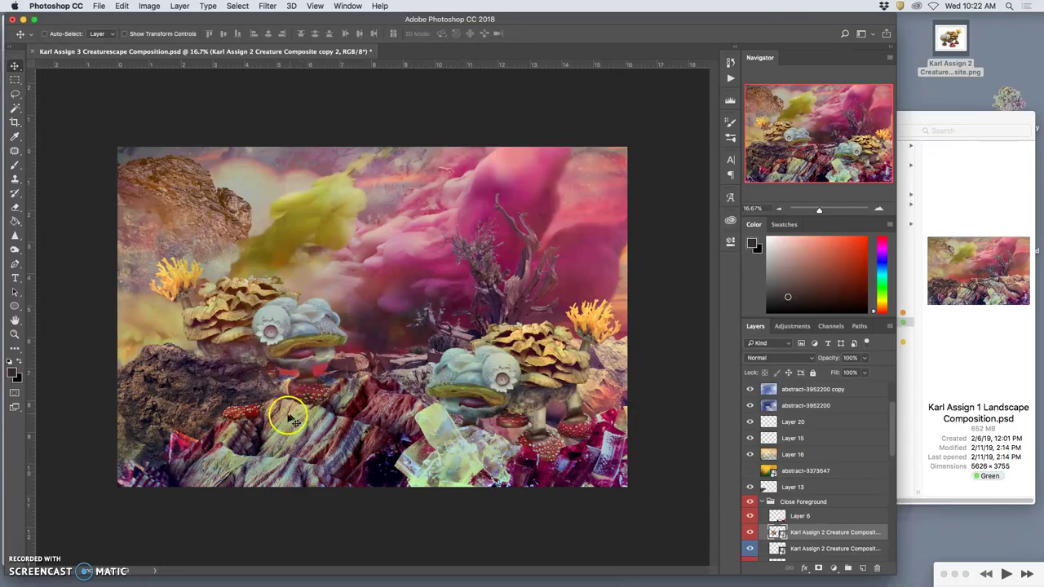
Step: Move the flipped creature's layer down one slot and select the original creature layer
key(super)
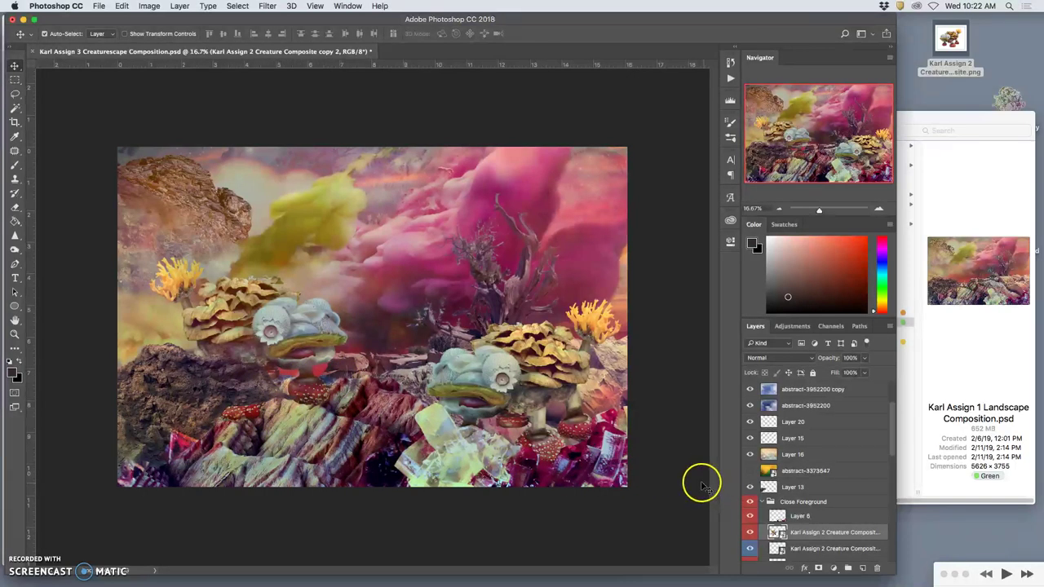
key(super+bracketleft)
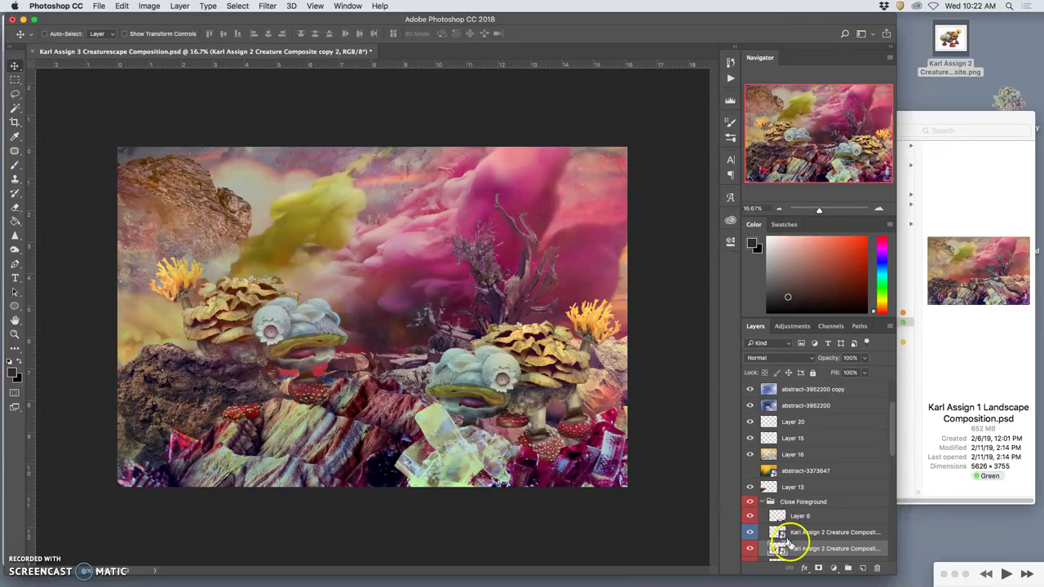
click(792, 533)
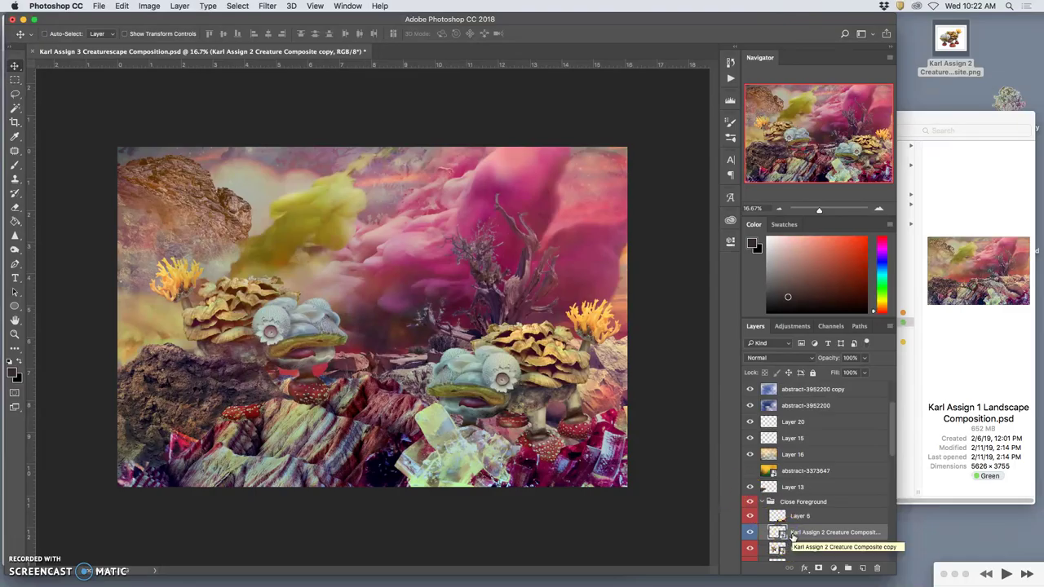
mouse_move(791, 535)
mouse_down()
mouse_move(804, 552)
mouse_move(795, 545)
mouse_up()
Step: Toggle the creature layers' visibility to compare, hiding the right-hand creature and showing the flipped one
click(751, 530)
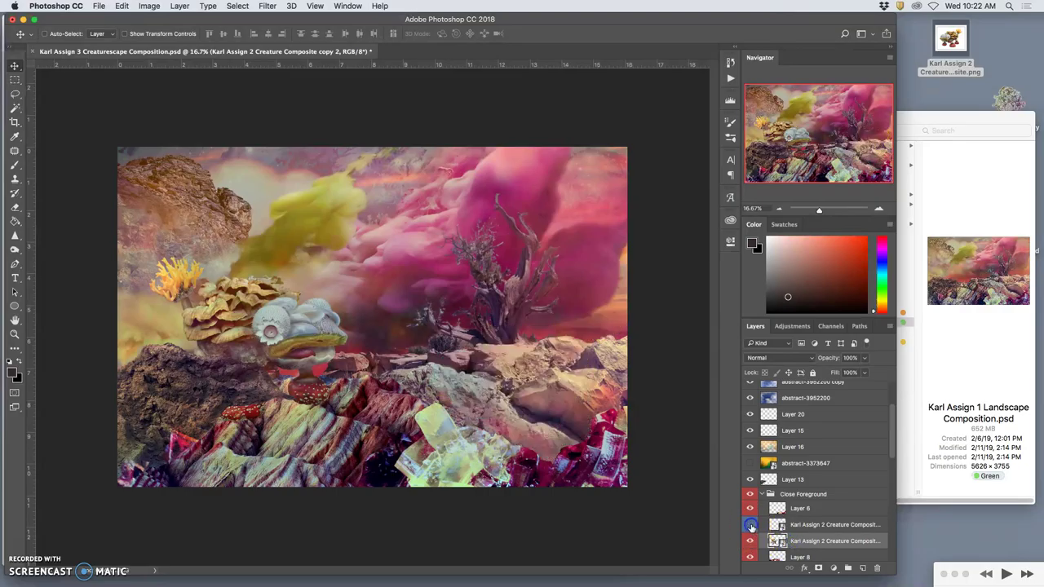
click(751, 540)
click(750, 541)
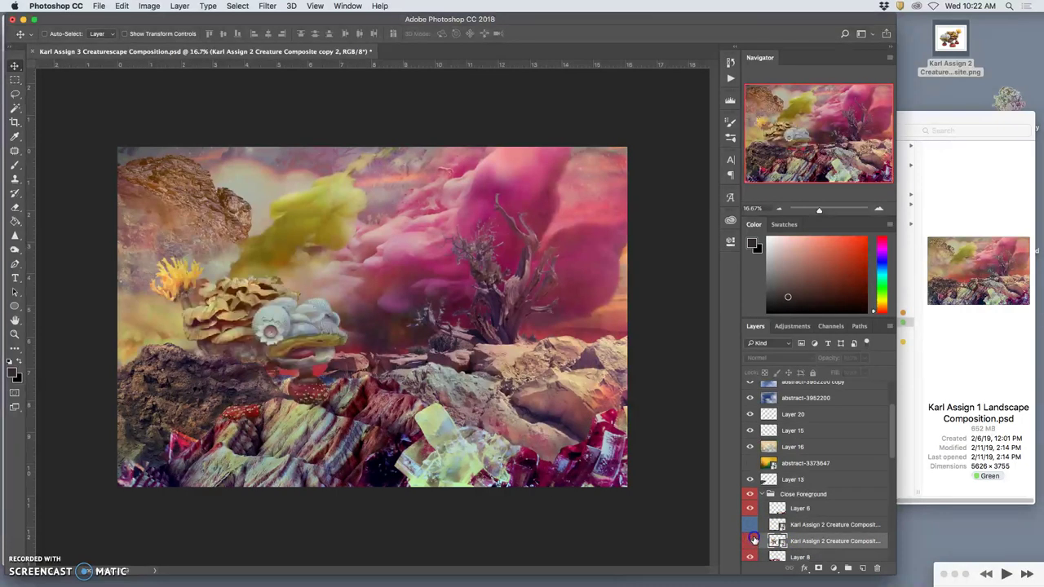
click(750, 540)
click(755, 541)
click(756, 539)
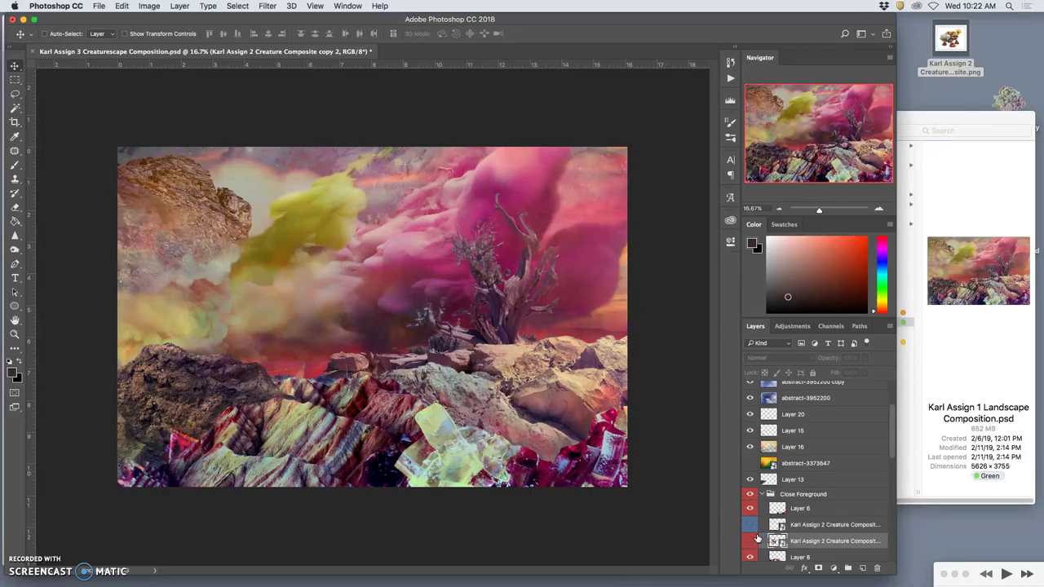
click(755, 540)
click(755, 540)
click(755, 540)
click(755, 540)
click(755, 542)
click(755, 547)
click(755, 546)
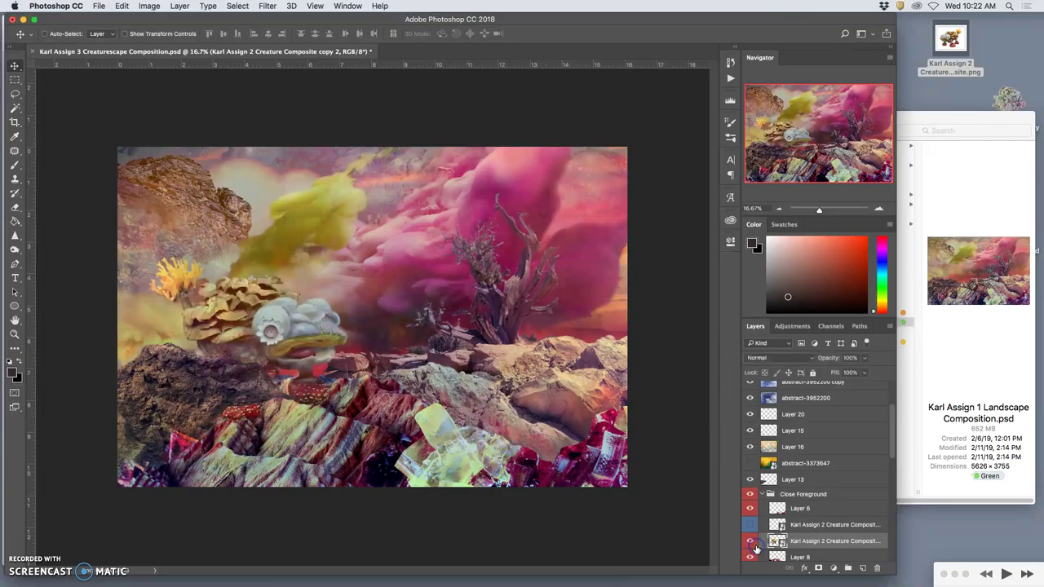
Step: Move the flipped creature below Layer 8 and shift it behind the left rocks
drag(302, 337, 315, 351)
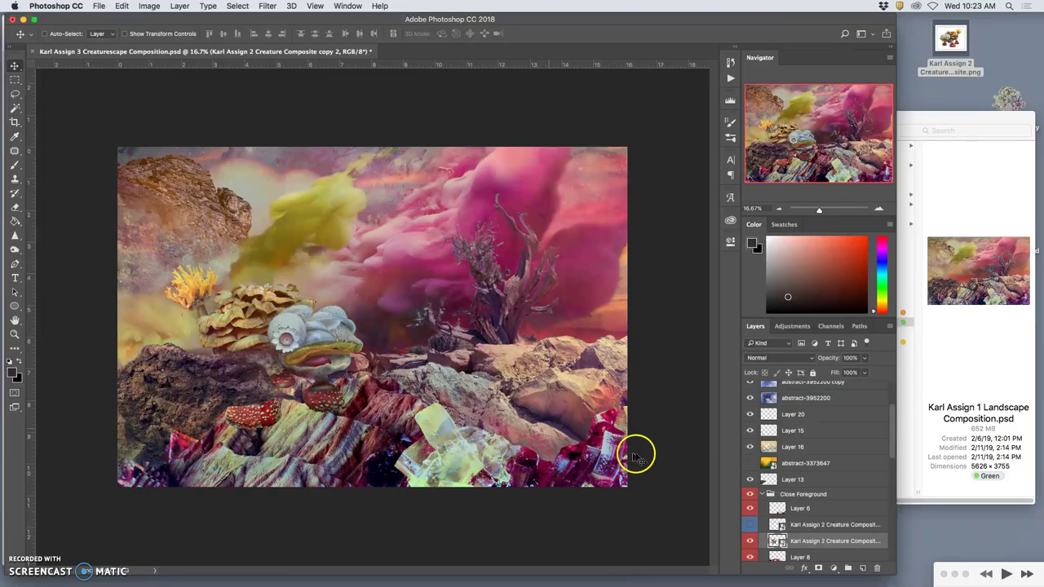
key(super+bracketleft)
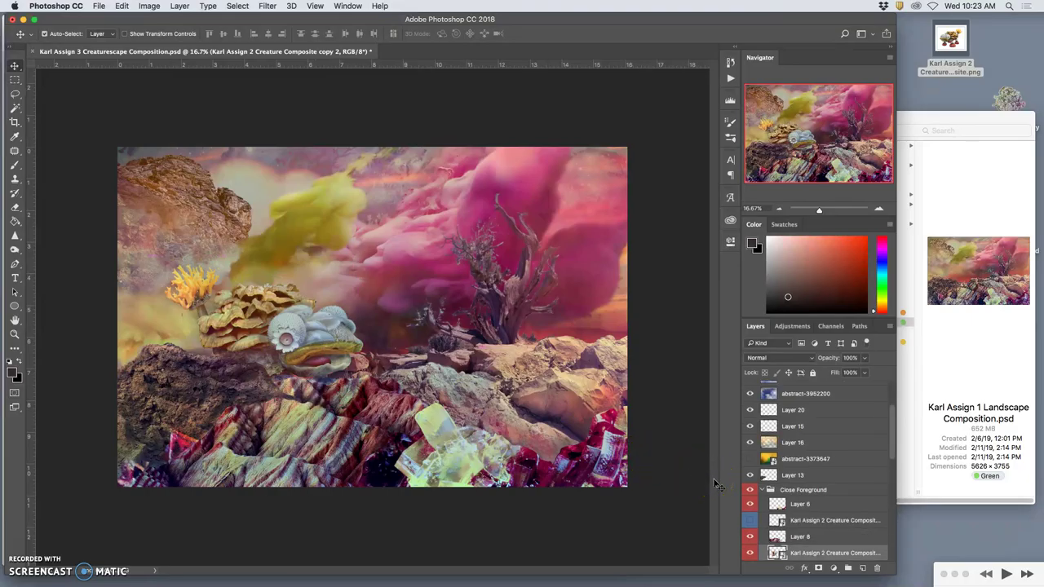
drag(287, 341, 295, 377)
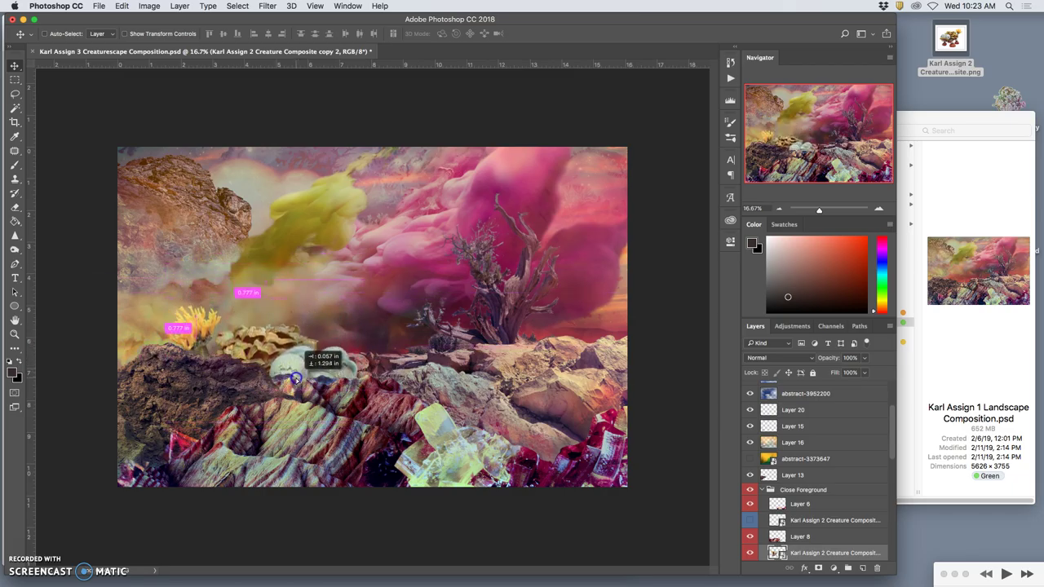